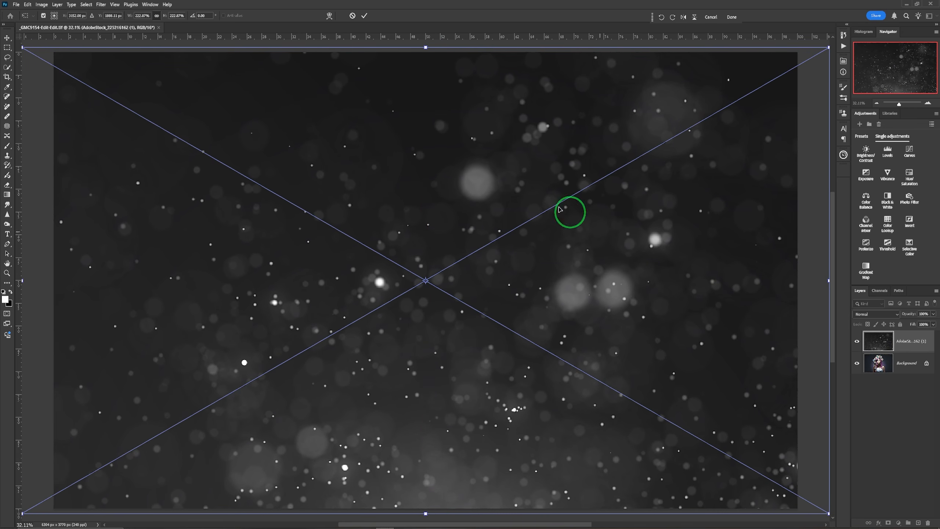
# Commit the placed particle image, set its blend mode to Screen and lower the layer's opacity to 82%.
pyautogui.click(365, 15)
pyautogui.click(897, 315)
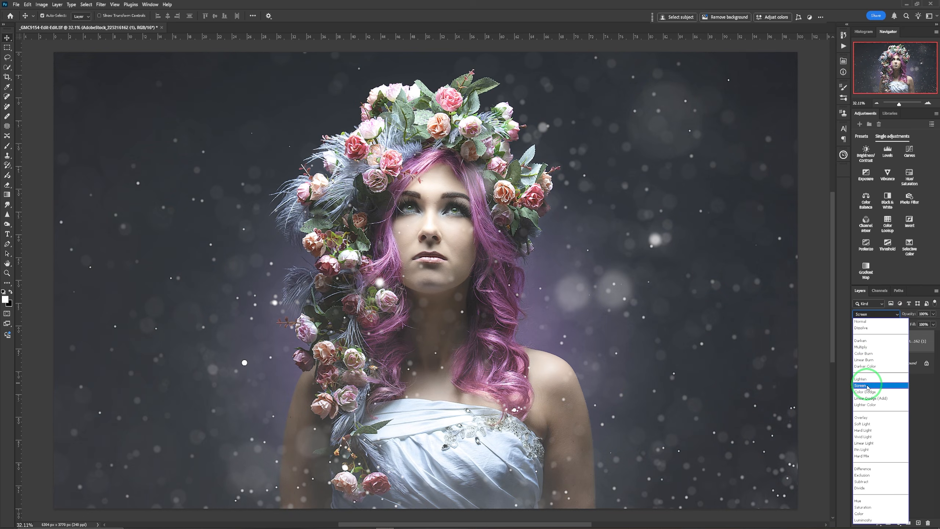
pyautogui.click(867, 387)
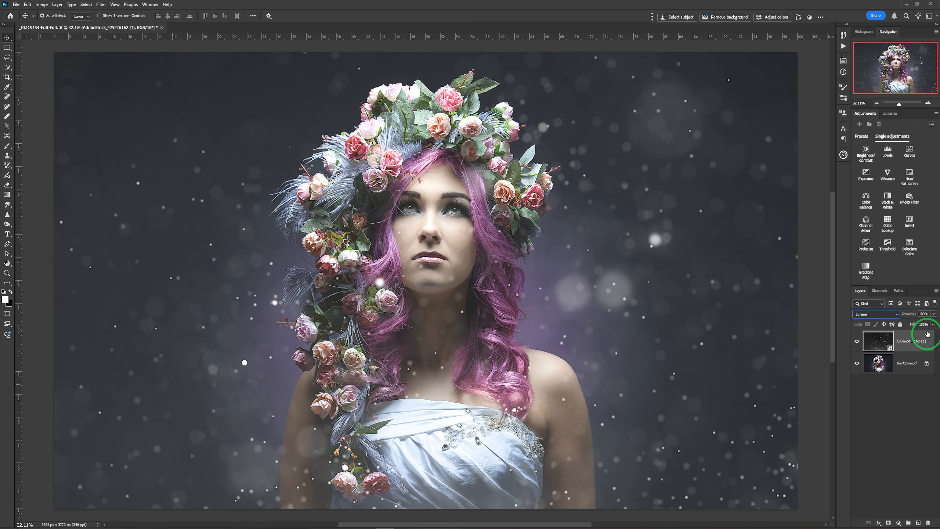
pyautogui.click(934, 314)
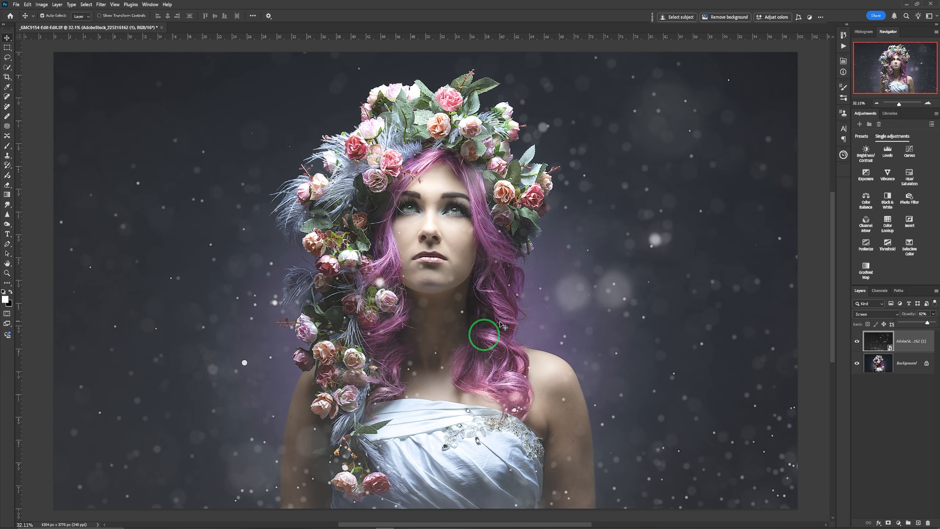
# Add a layer mask to the particle layer and paint black over the woman's face, neck and hair with a large brush.
pyautogui.click(889, 523)
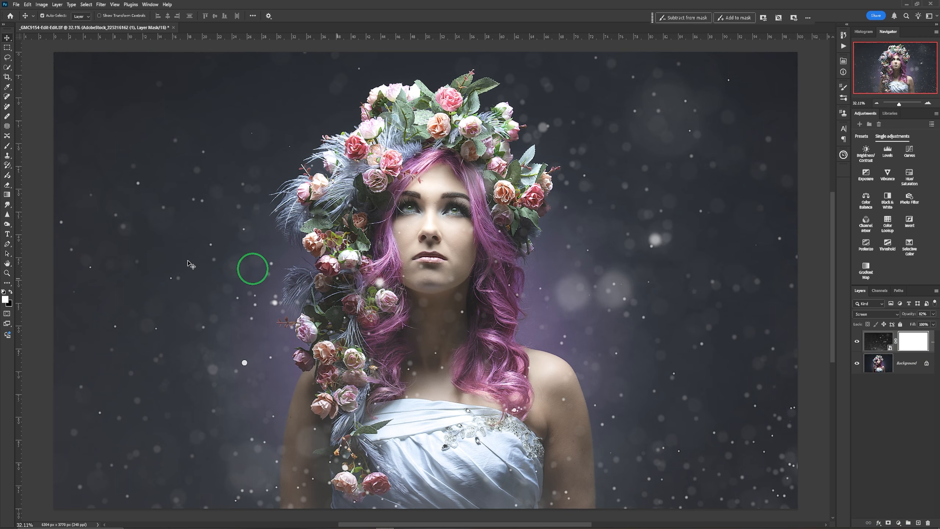
pyautogui.click(7, 146)
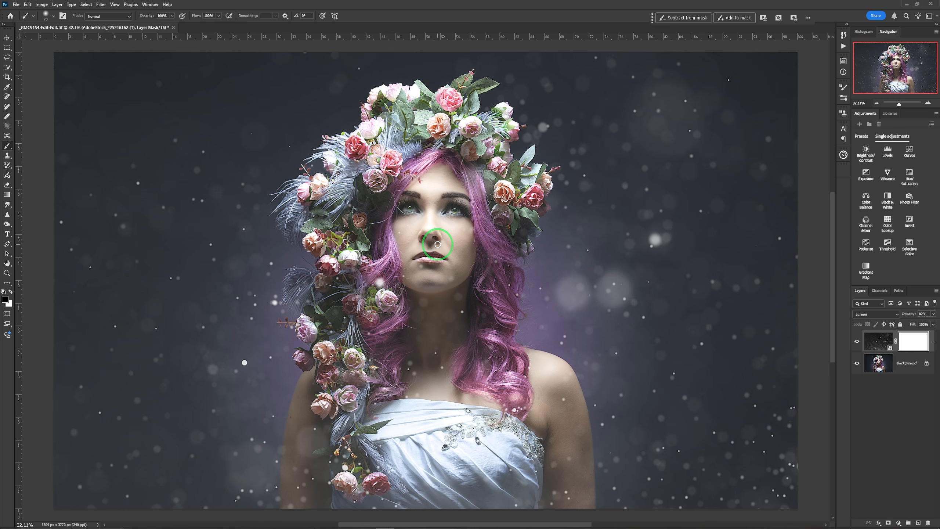
pyautogui.press(']')
pyautogui.press(']')
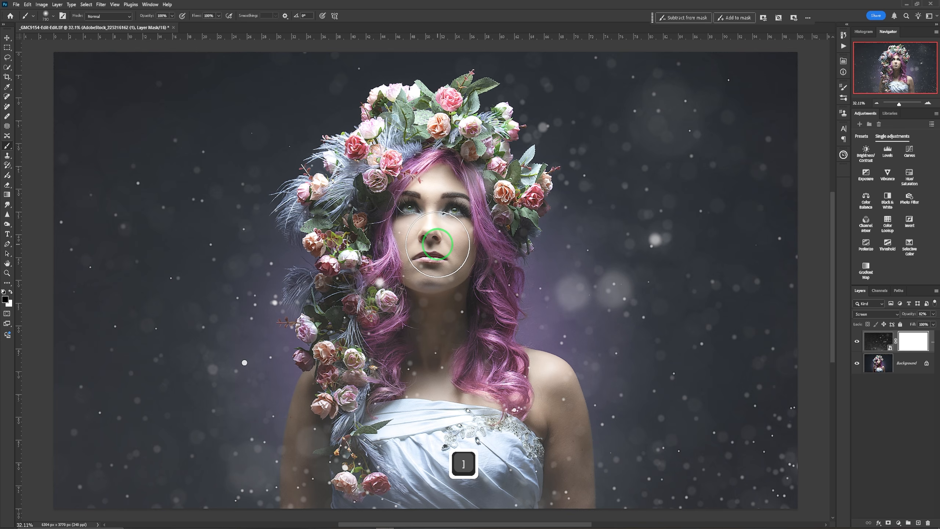
pyautogui.press(']')
pyautogui.press(']')
pyautogui.press(']')
pyautogui.press(']')
pyautogui.moveTo(432, 211)
pyautogui.mouseDown()
pyautogui.moveTo(416, 243)
pyautogui.moveTo(438, 240)
pyautogui.moveTo(432, 187)
pyautogui.moveTo(409, 174)
pyautogui.moveTo(406, 239)
pyautogui.moveTo(423, 301)
pyautogui.moveTo(422, 338)
pyautogui.moveTo(475, 384)
pyautogui.moveTo(467, 394)
pyautogui.moveTo(385, 376)
pyautogui.mouseUp()
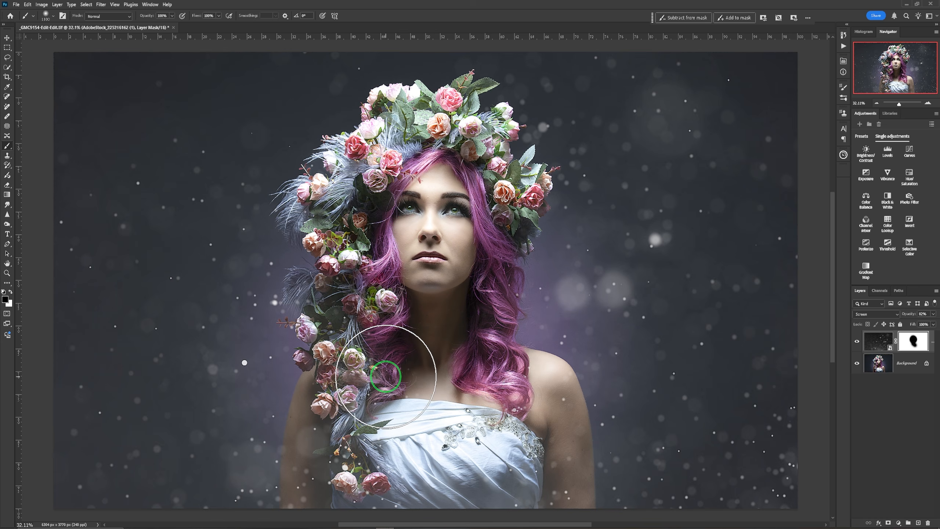
pyautogui.click(387, 378)
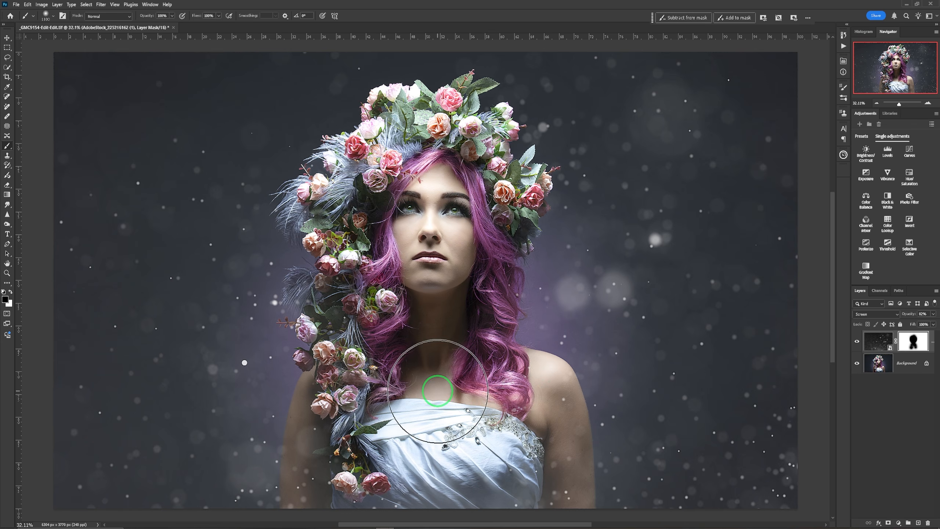
# Paint the mask white at reduced brush opacity over the woman's chest and dress to bring back some particles.
pyautogui.click(172, 17)
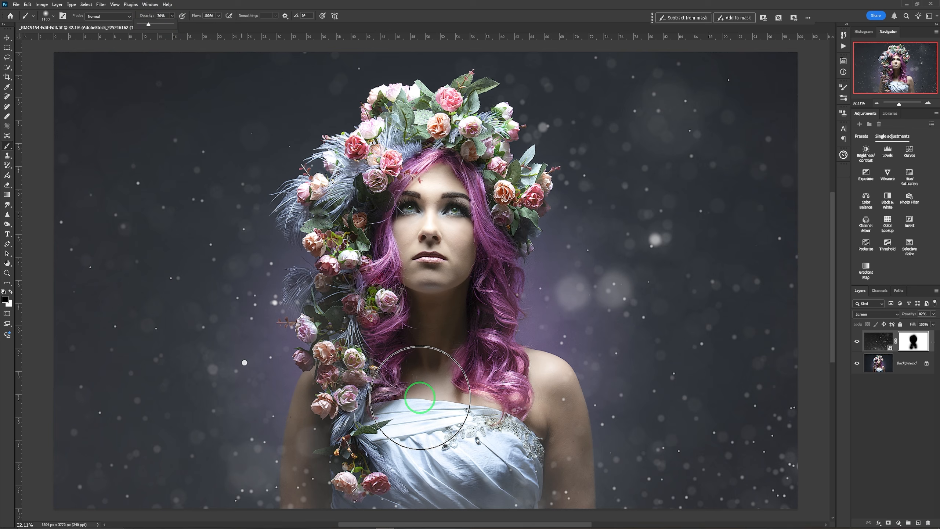
pyautogui.press('x')
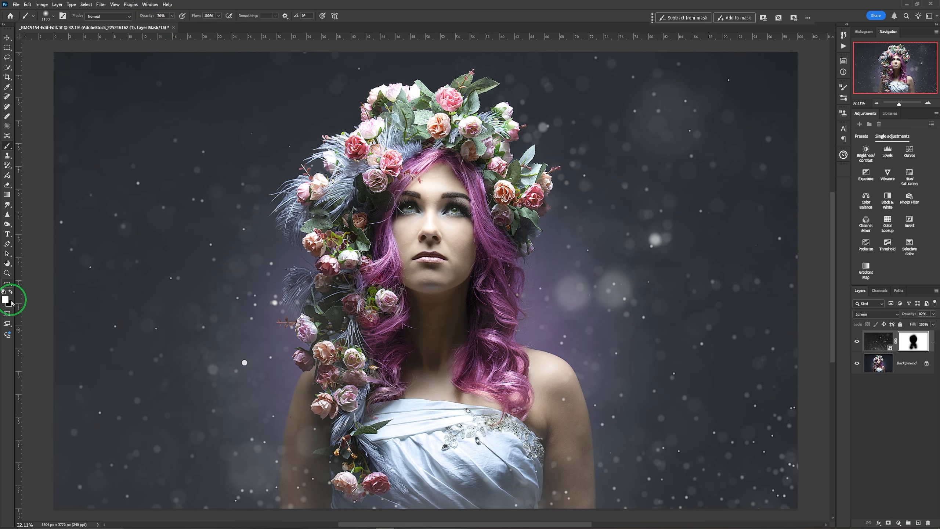
pyautogui.moveTo(400, 441)
pyautogui.mouseDown()
pyautogui.moveTo(418, 407)
pyautogui.moveTo(392, 431)
pyautogui.mouseUp()
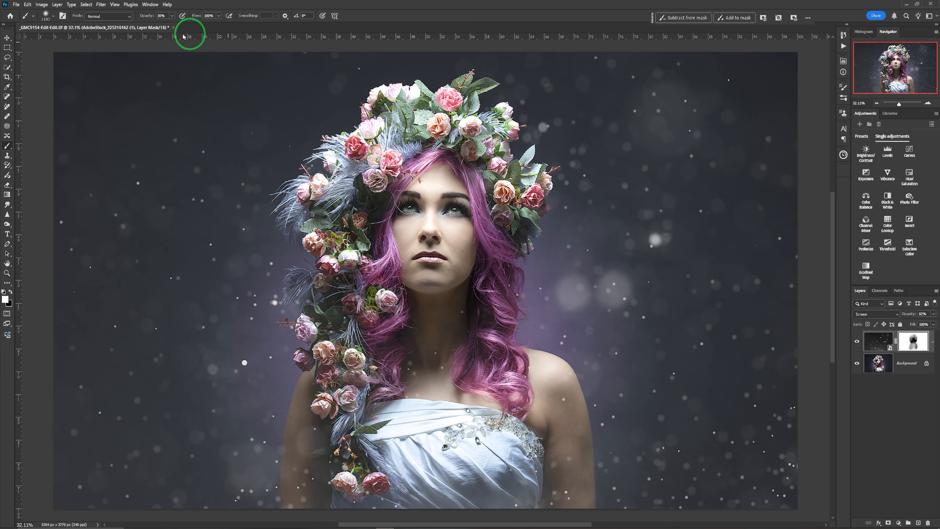
# Flatten the image, save it and switch to Lightroom Classic's Develop module.
pyautogui.click(58, 5)
pyautogui.click(81, 296)
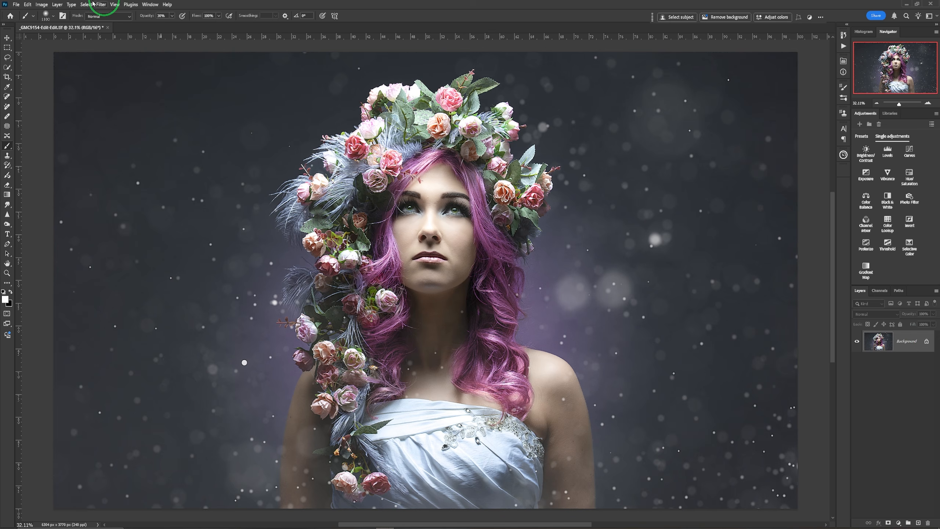
pyautogui.click(16, 4)
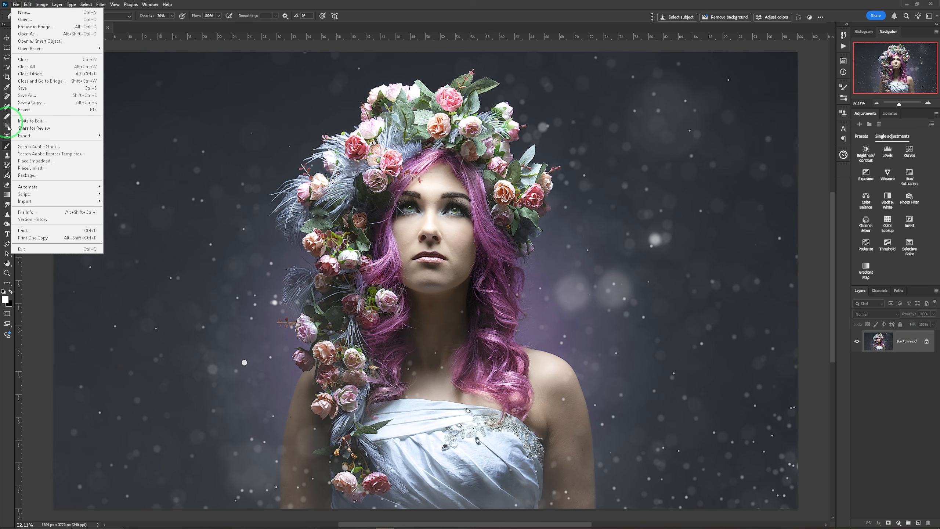
pyautogui.click(22, 101)
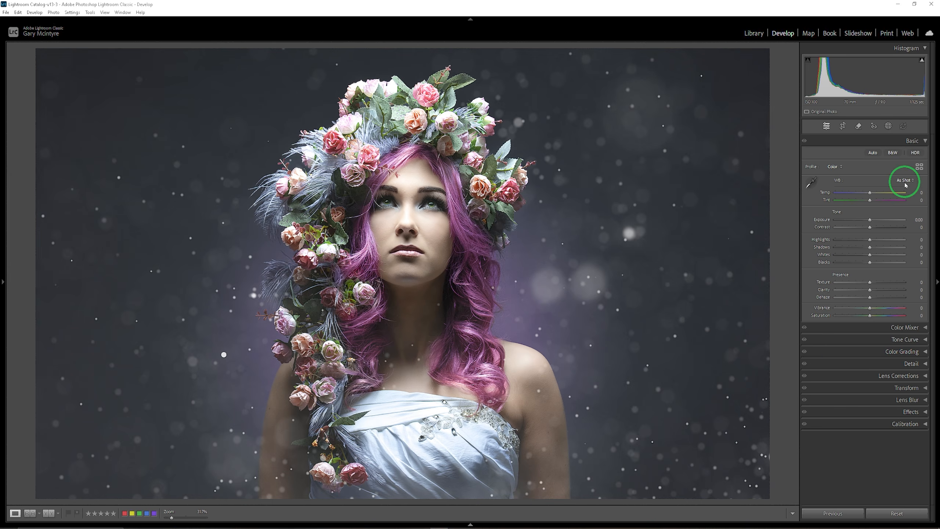
# Apply the B&W Red Filter v2 profile to the photo and close the profile browser.
pyautogui.click(920, 166)
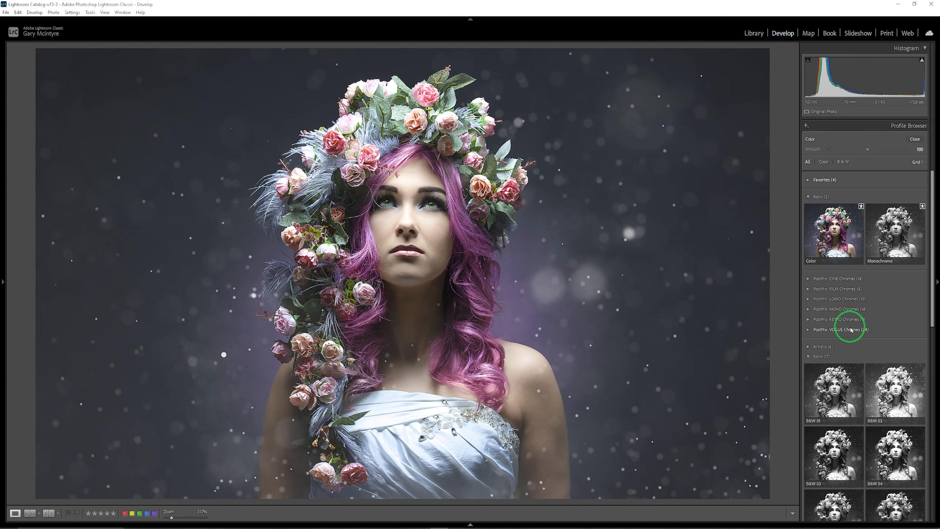
pyautogui.scroll(-5, 875, 329)
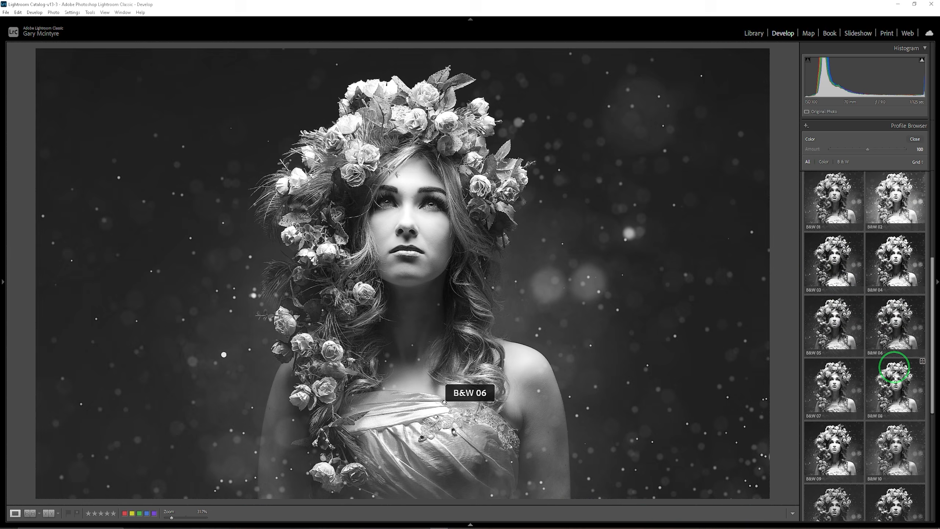
pyautogui.scroll(-5, 855, 389)
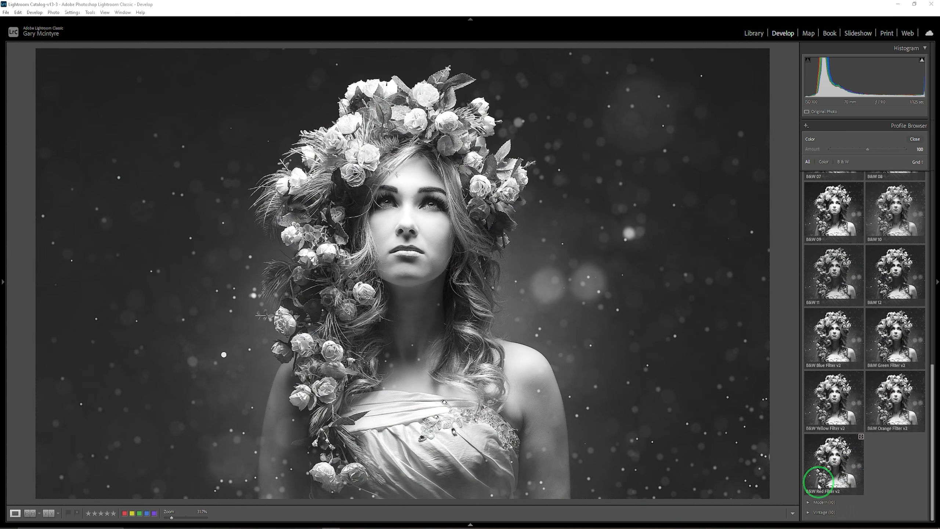
pyautogui.click(836, 474)
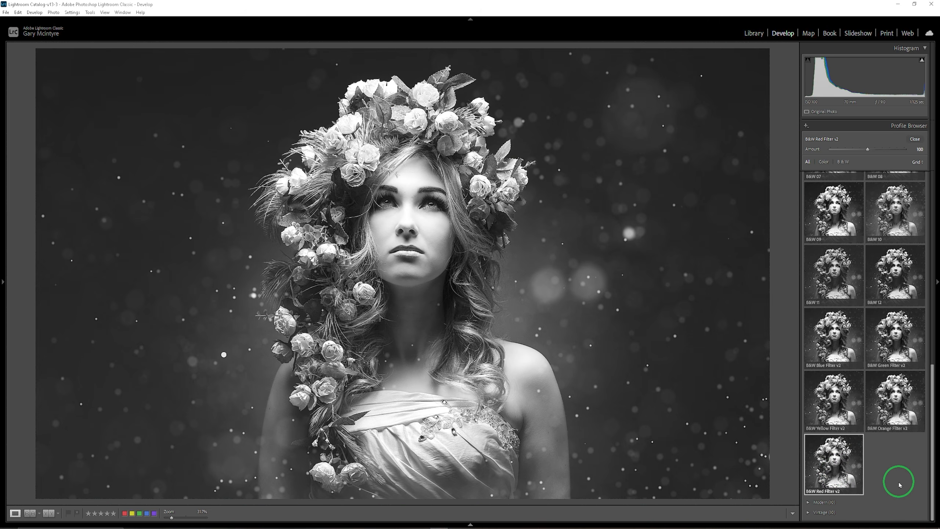
pyautogui.click(914, 139)
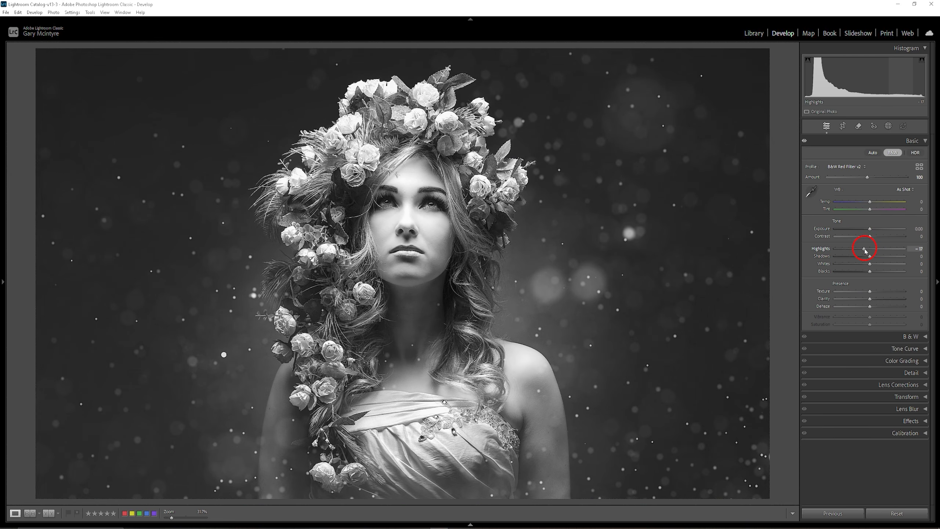
# Set Highlights to -15, Shadows to +15 and Whites to -7, and adjust the colour sliders of the black and white mix.
pyautogui.moveTo(865, 250); pyautogui.dragTo(867, 250)
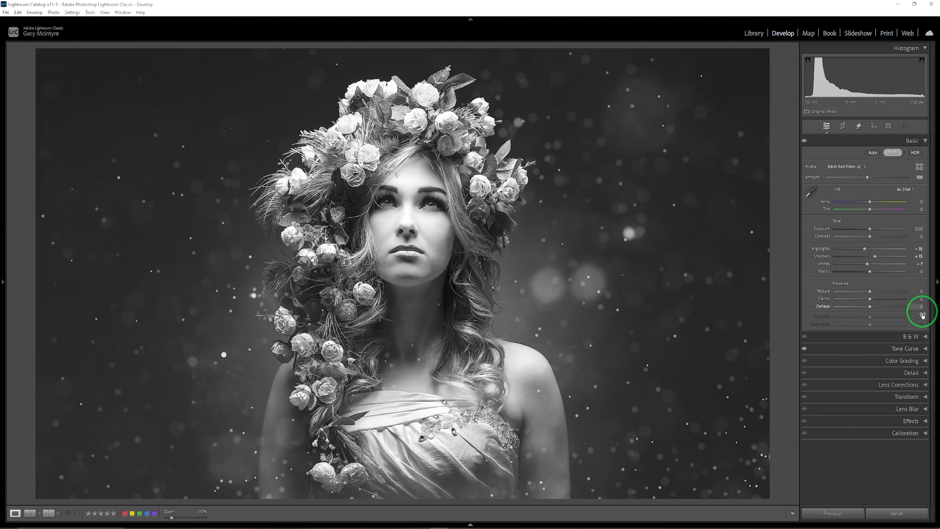
pyautogui.click(919, 336)
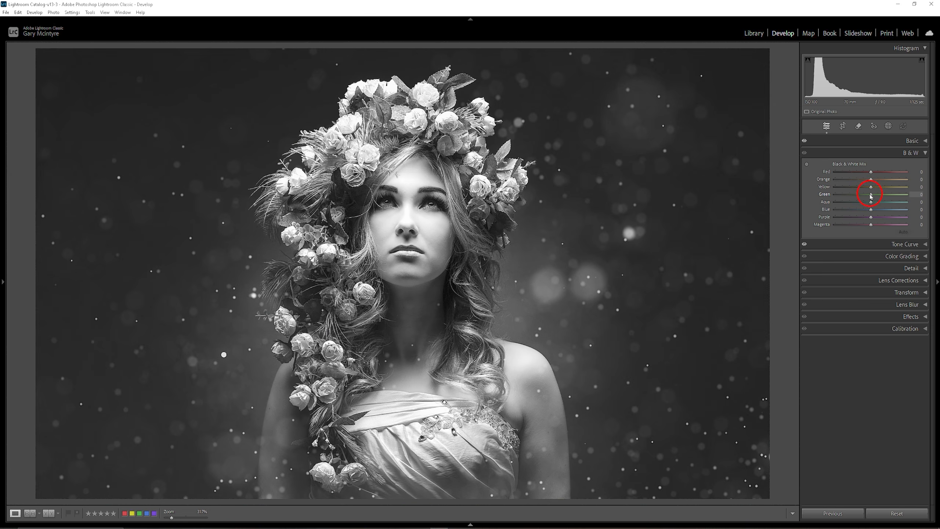
pyautogui.moveTo(895, 196); pyautogui.dragTo(868, 187)
pyautogui.moveTo(871, 180)
pyautogui.mouseDown()
pyautogui.moveTo(841, 180)
pyautogui.moveTo(871, 180)
pyautogui.mouseUp()
pyautogui.moveTo(871, 203); pyautogui.dragTo(877, 224)
# Create a straight linear gradient mask fading from the bottom of the photo up to the woman's shoulders.
pyautogui.click(888, 126)
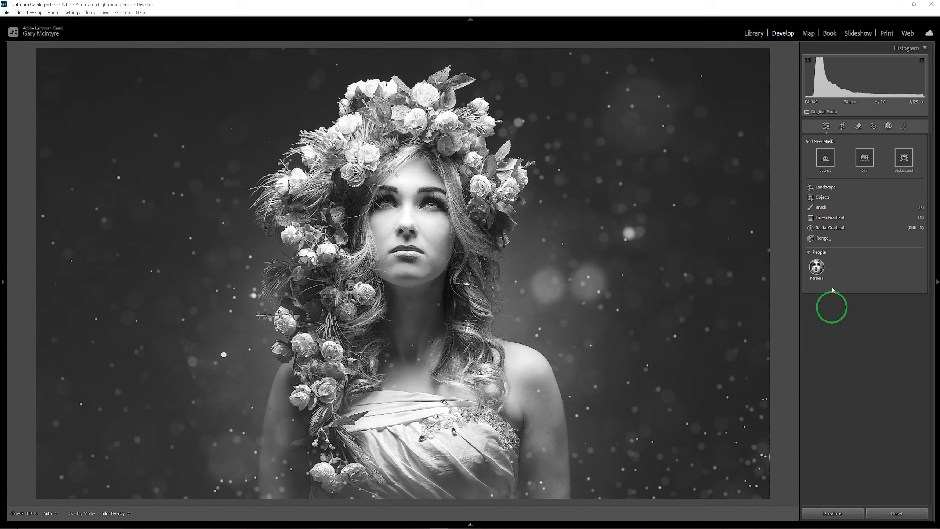
pyautogui.moveTo(811, 265)
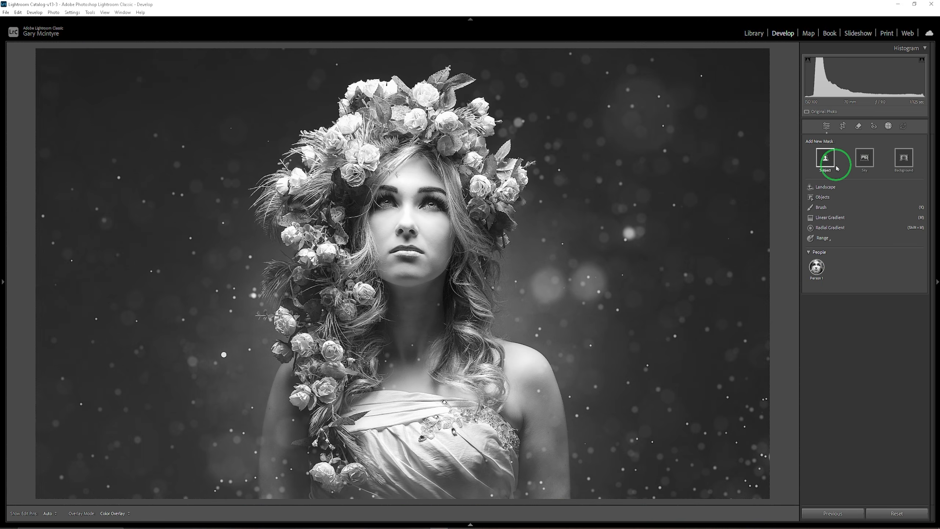
pyautogui.click(833, 217)
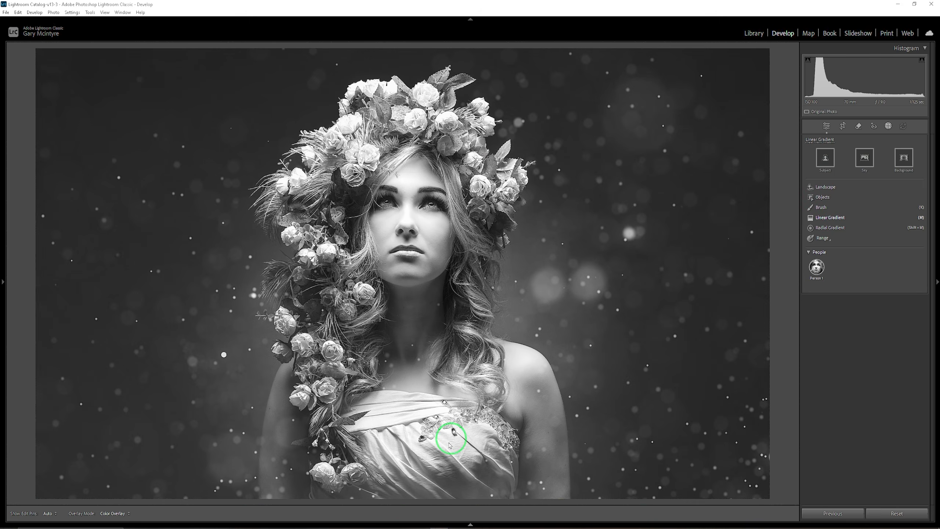
pyautogui.moveTo(414, 439)
pyautogui.mouseDown()
pyautogui.moveTo(414, 331)
pyautogui.moveTo(414, 358)
pyautogui.moveTo(415, 334)
pyautogui.moveTo(416, 345)
pyautogui.mouseUp()
pyautogui.press('shift')
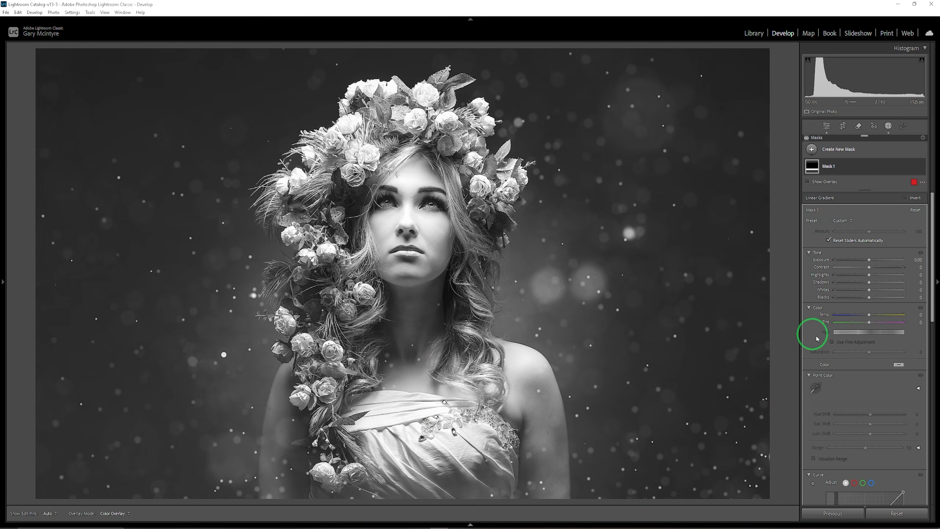
# Set the linear gradient mask's Texture to -24, Clarity to about -20 and Exposure to -1.53.
pyautogui.scroll(-5, 888, 370)
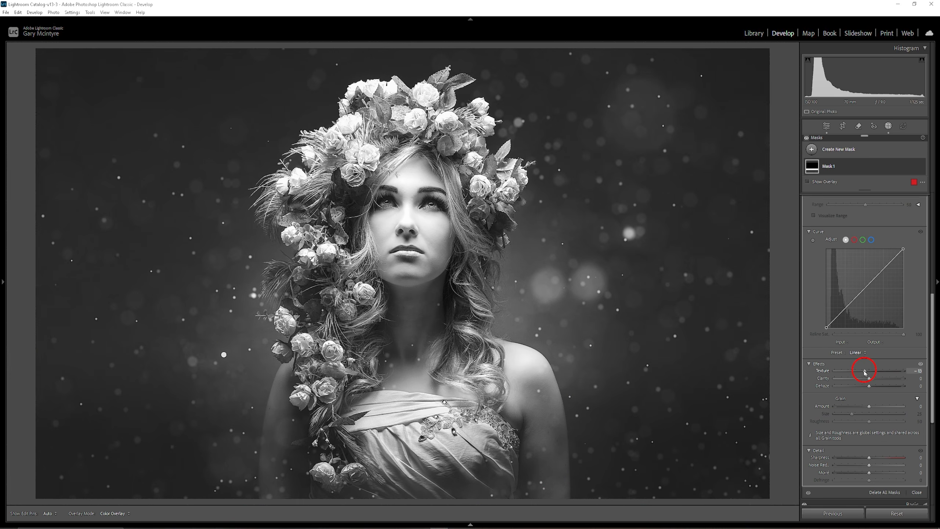
pyautogui.moveTo(853, 374); pyautogui.dragTo(851, 374)
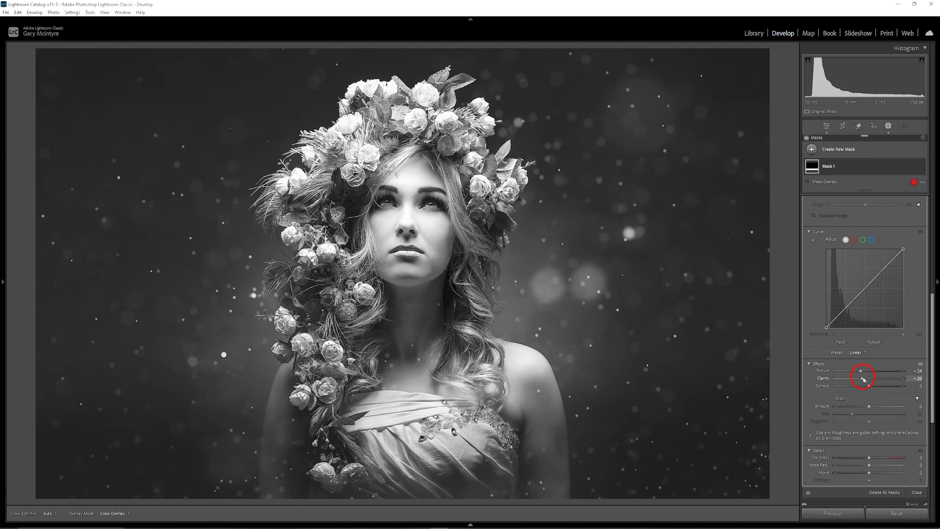
pyautogui.scroll(5, 902, 352)
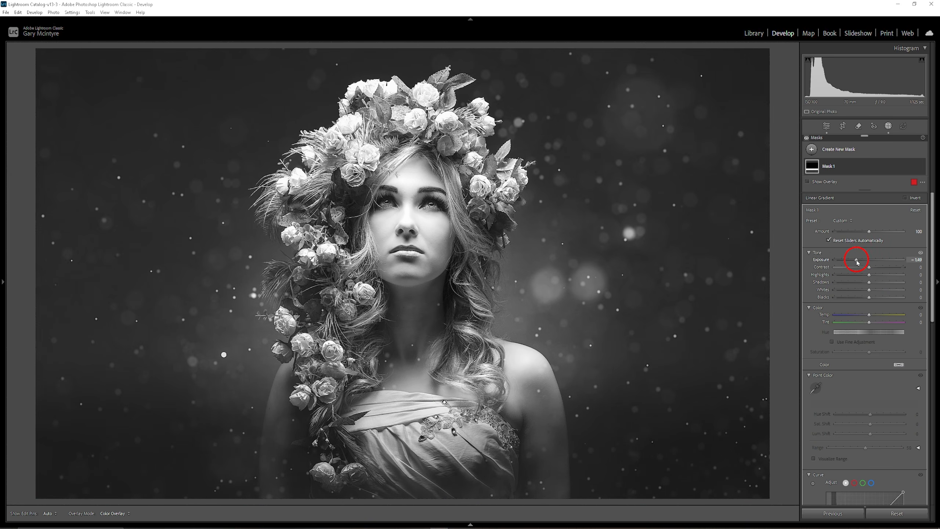
pyautogui.moveTo(857, 261); pyautogui.dragTo(855, 261)
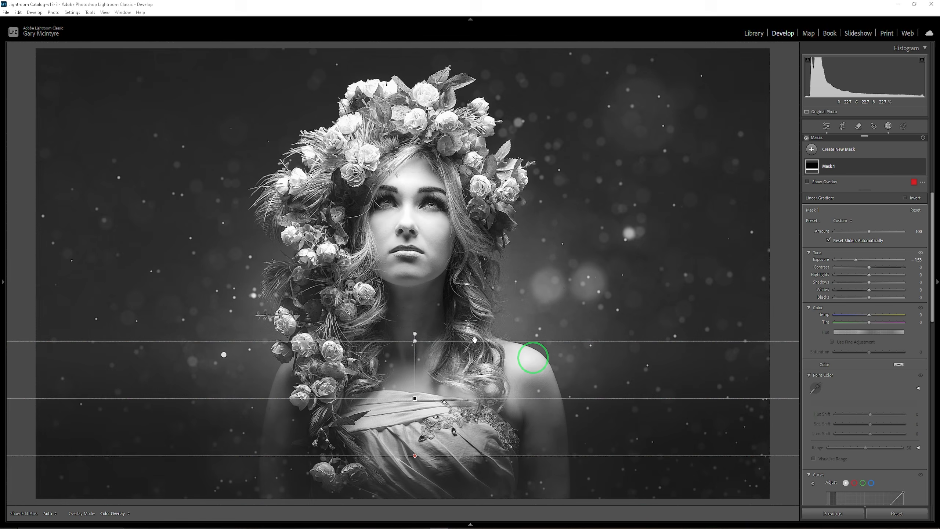
# Try intersecting the linear gradient mask with a subject selection, and undo the intersection.
pyautogui.click(914, 167)
pyautogui.moveTo(883, 202)
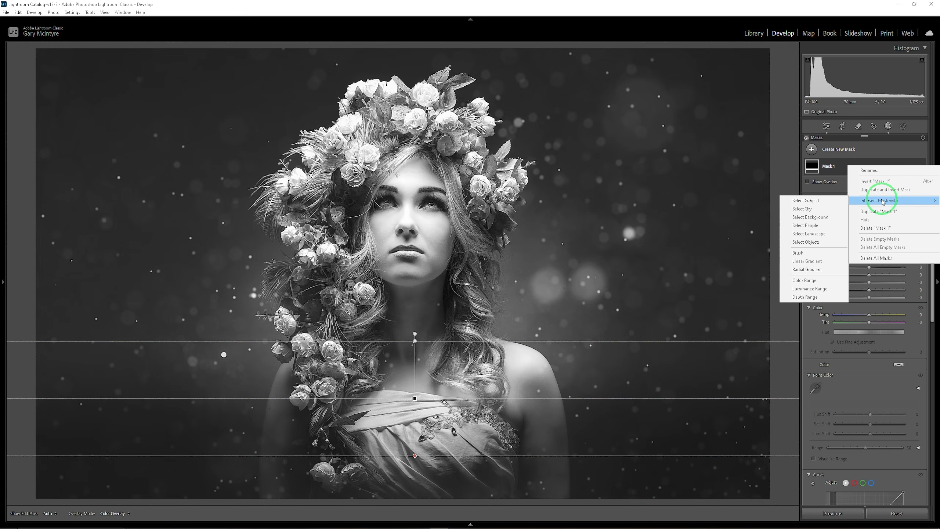
pyautogui.click(827, 202)
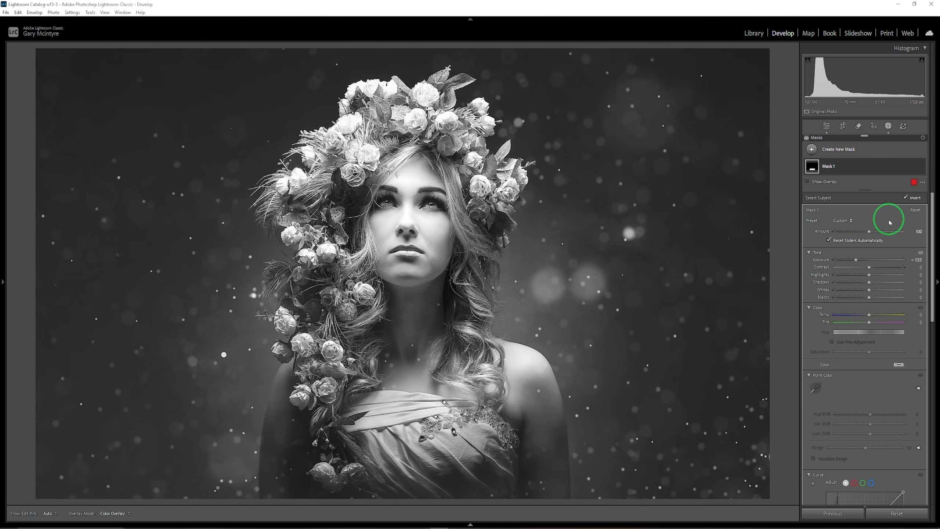
pyautogui.hotkey('ctrl', 'z')
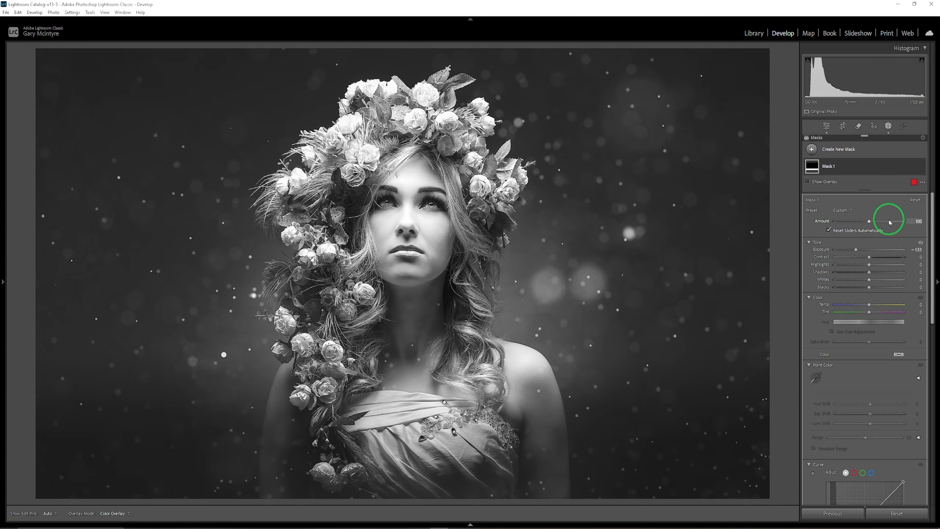
# Create a tilted radial gradient mask over the upper-left flowers of the headdress, with Contrast 3, Highlights -22 and Shadows -29.
pyautogui.click(811, 149)
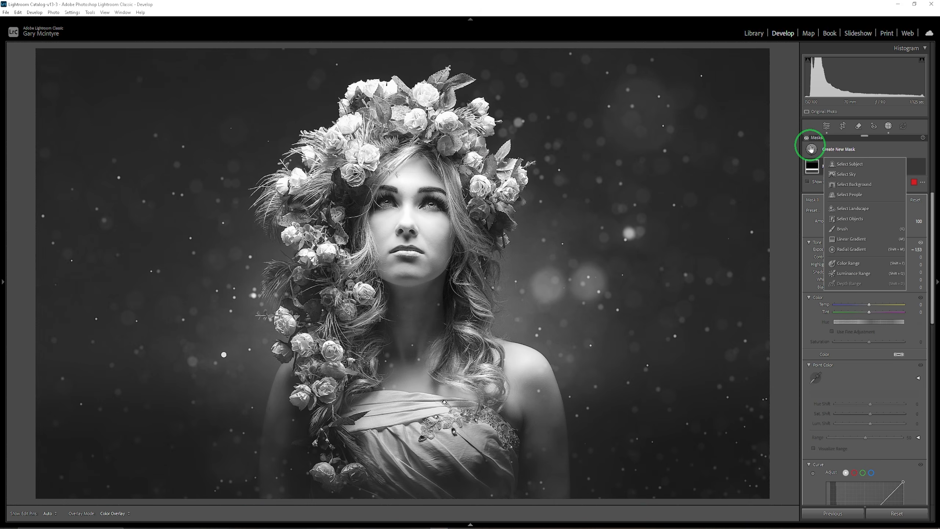
pyautogui.click(851, 250)
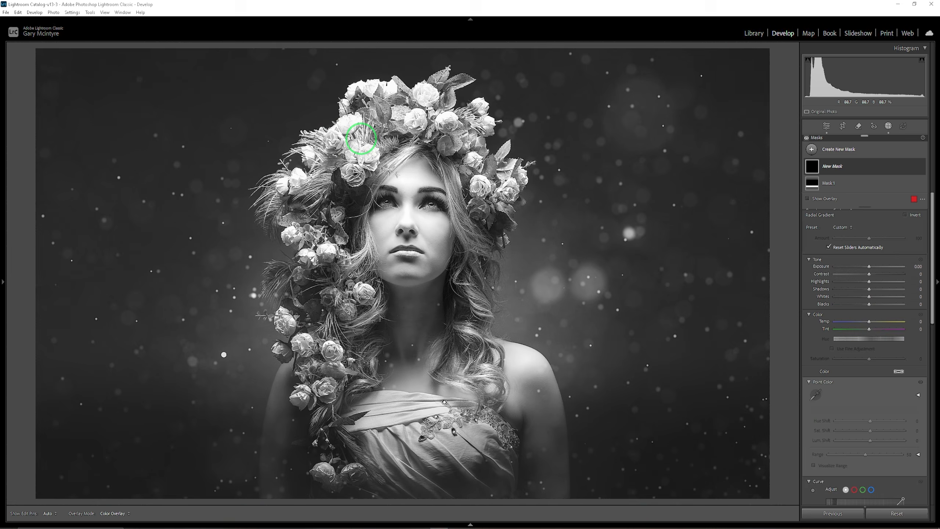
pyautogui.moveTo(286, 192)
pyautogui.mouseDown()
pyautogui.moveTo(240, 222)
pyautogui.moveTo(207, 217)
pyautogui.mouseUp()
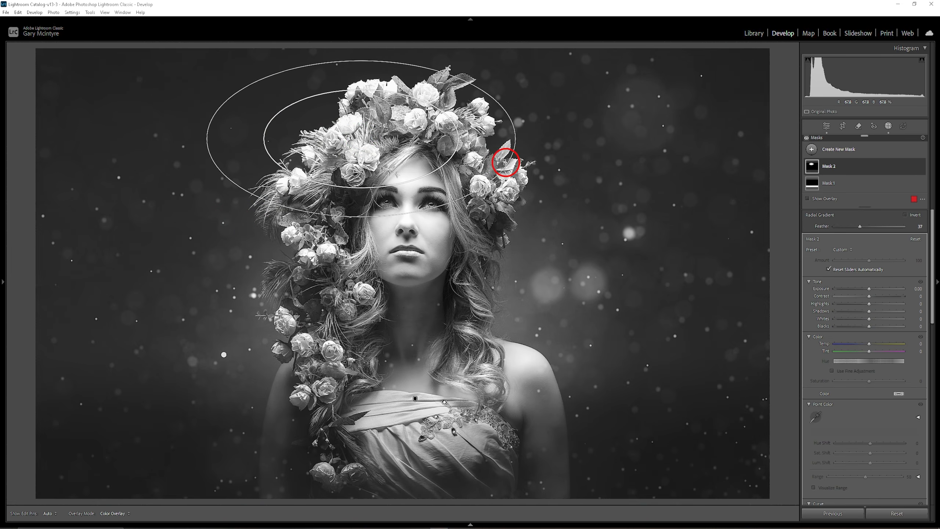
pyautogui.moveTo(505, 162); pyautogui.dragTo(496, 97)
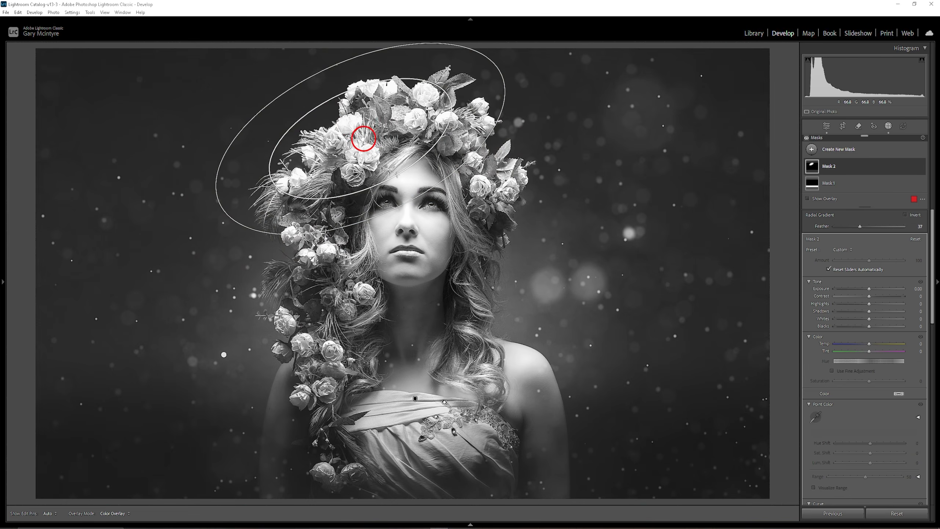
pyautogui.moveTo(363, 138)
pyautogui.mouseDown()
pyautogui.moveTo(345, 121)
pyautogui.moveTo(346, 130)
pyautogui.mouseUp()
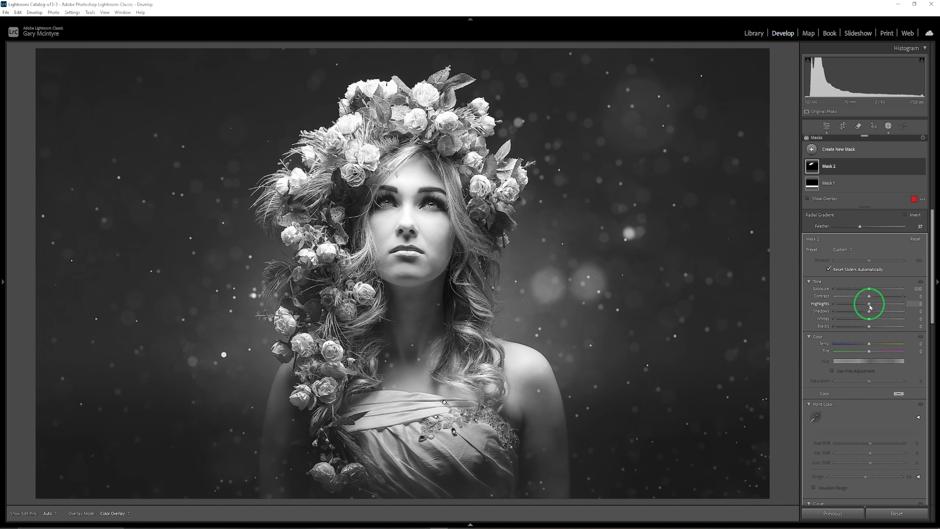
pyautogui.moveTo(866, 305); pyautogui.dragTo(869, 298)
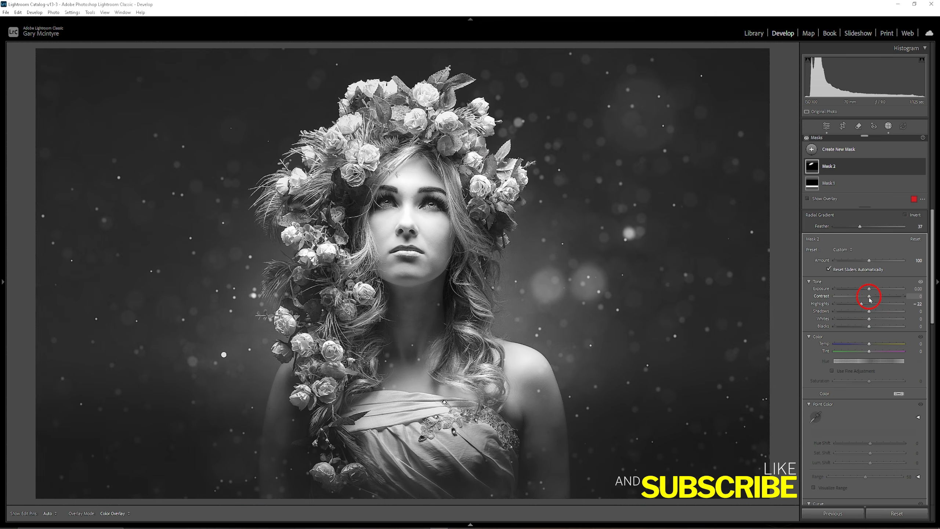
pyautogui.moveTo(870, 299); pyautogui.dragTo(856, 312)
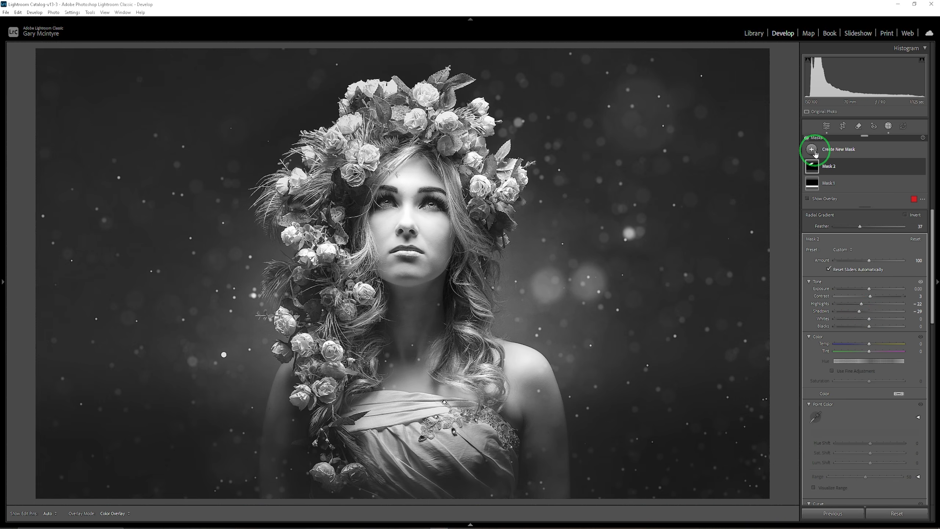
# Create an upright radial gradient mask over the flowers hanging beside the face, and intersect it with a subject selection.
pyautogui.click(859, 252)
pyautogui.moveTo(324, 300); pyautogui.dragTo(254, 403)
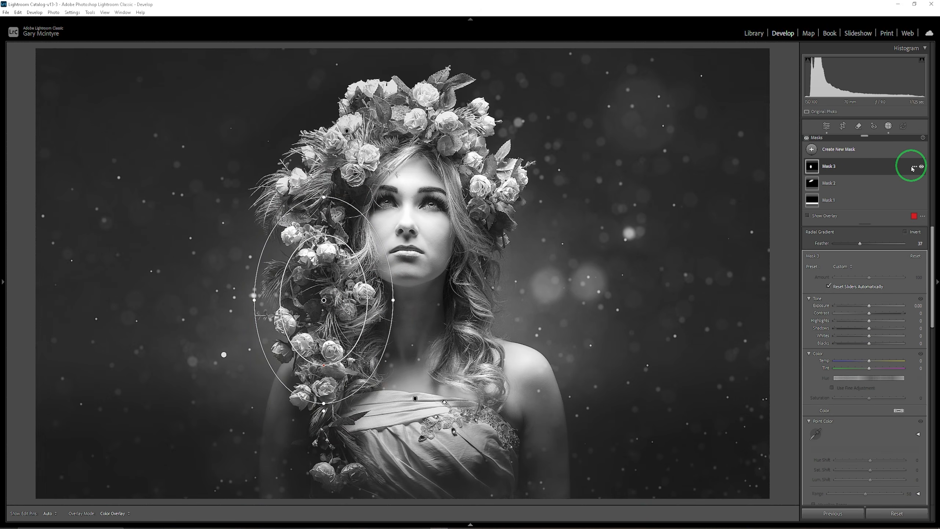
pyautogui.click(913, 166)
pyautogui.moveTo(896, 201)
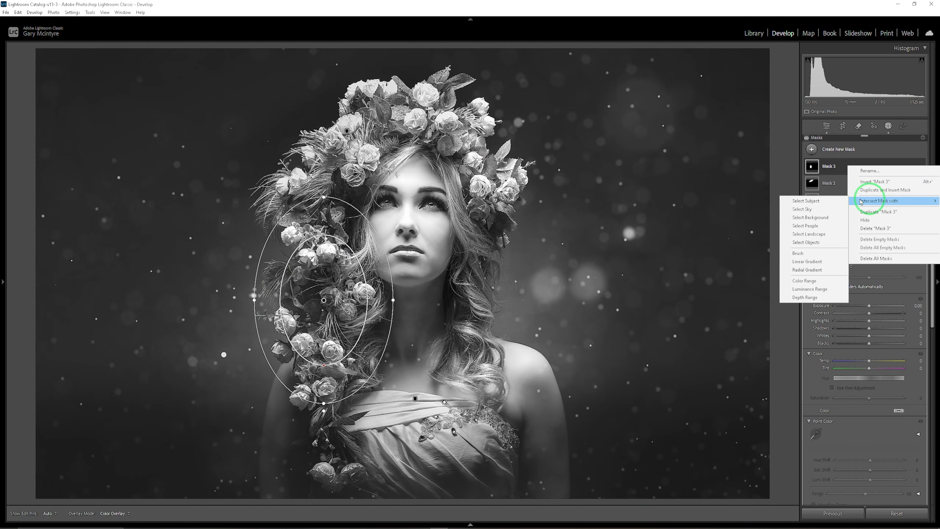
pyautogui.click(831, 202)
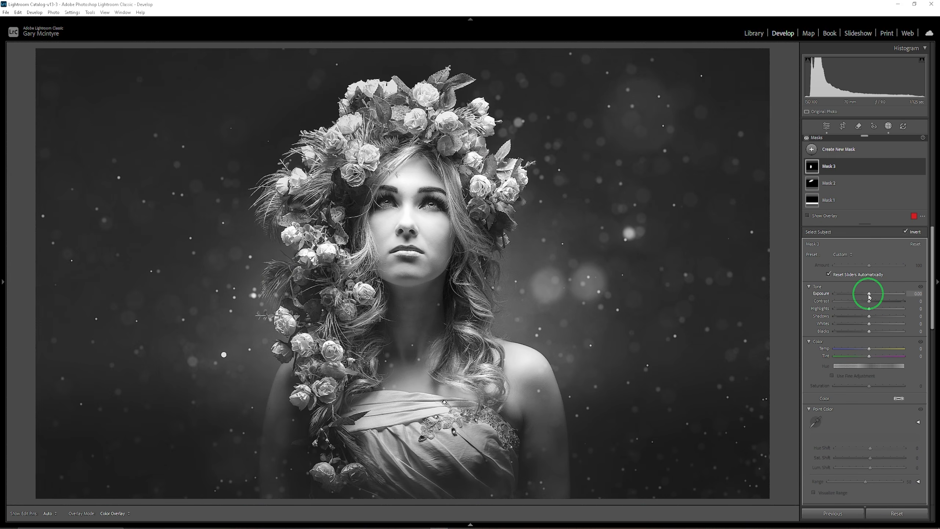
# Set the side flower mask's Exposure to 0.04, Contrast to 31 and Highlights to -4.
pyautogui.moveTo(867, 310); pyautogui.dragTo(861, 309)
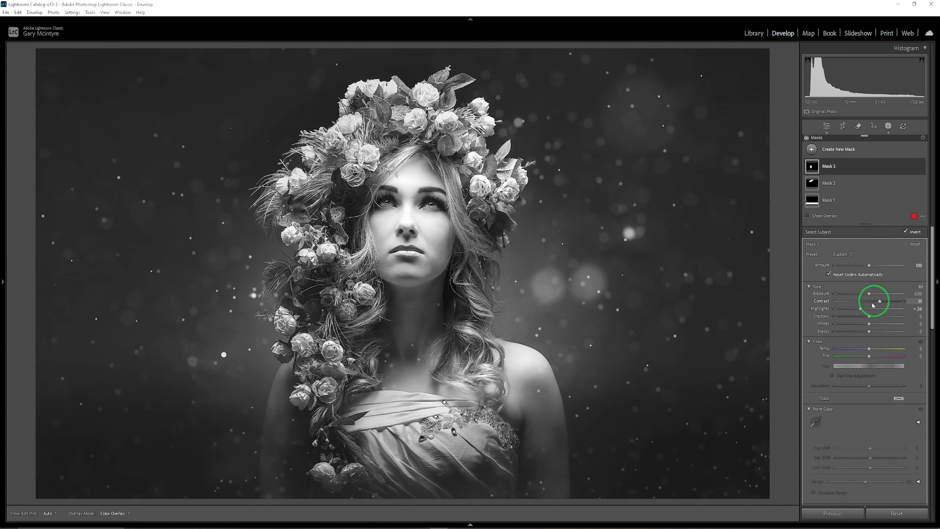
pyautogui.moveTo(861, 310); pyautogui.dragTo(868, 309)
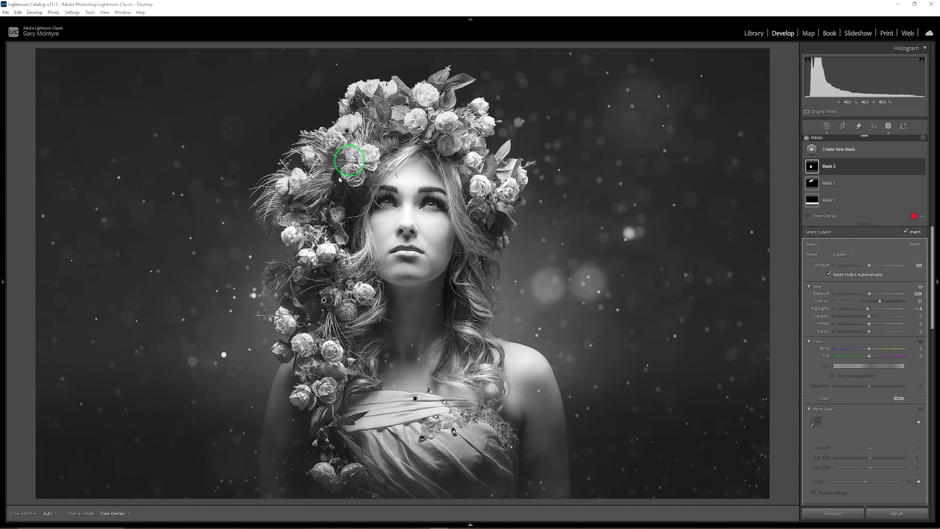
# Create an oval radial gradient mask over the woman's face, centred between her eyebrows.
pyautogui.click(812, 150)
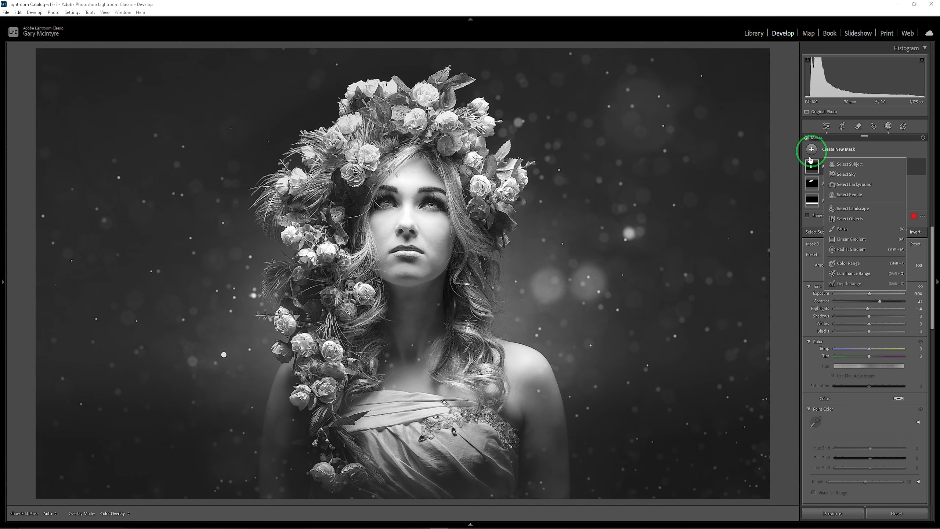
pyautogui.click(851, 249)
pyautogui.moveTo(409, 212); pyautogui.dragTo(348, 294)
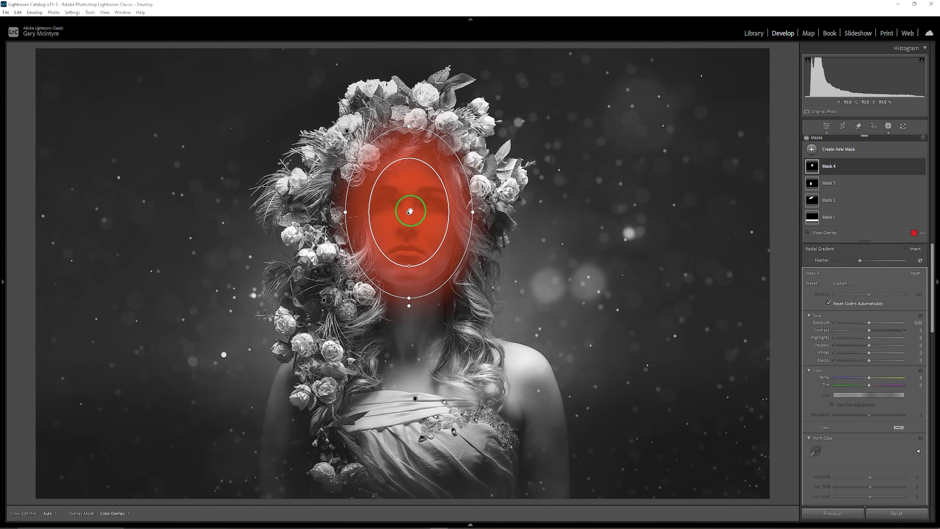
pyautogui.click(411, 203)
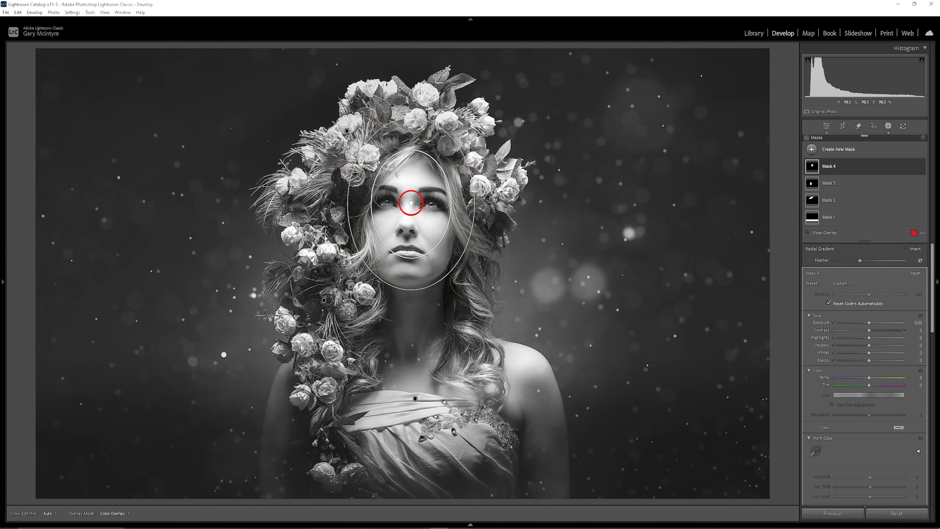
pyautogui.moveTo(410, 203); pyautogui.dragTo(411, 194)
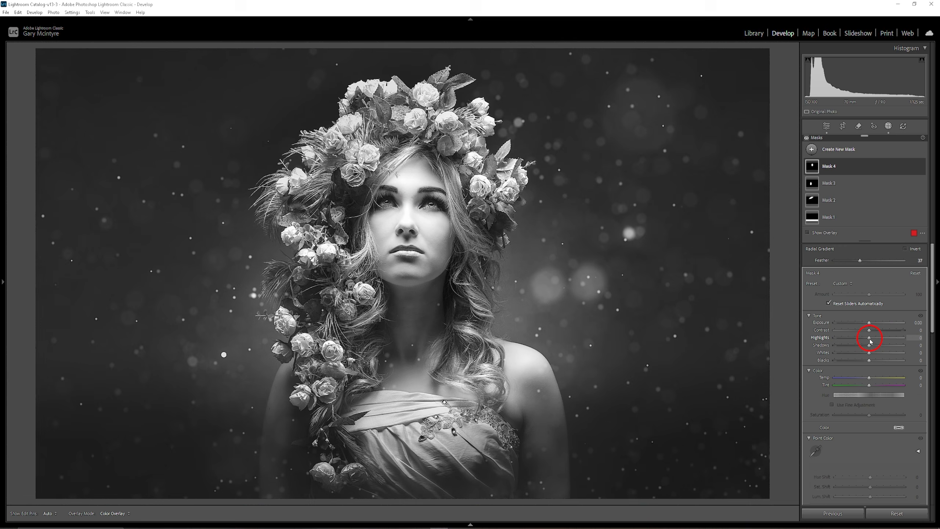
# Set the face mask's Highlights to 1, Shadows to 16, Whites to -10, Texture to 3 and Clarity to 2, and check its overlay.
pyautogui.moveTo(876, 340); pyautogui.dragTo(870, 338)
pyautogui.moveTo(871, 340)
pyautogui.mouseDown()
pyautogui.moveTo(868, 354)
pyautogui.moveTo(855, 353)
pyautogui.moveTo(865, 354)
pyautogui.mouseUp()
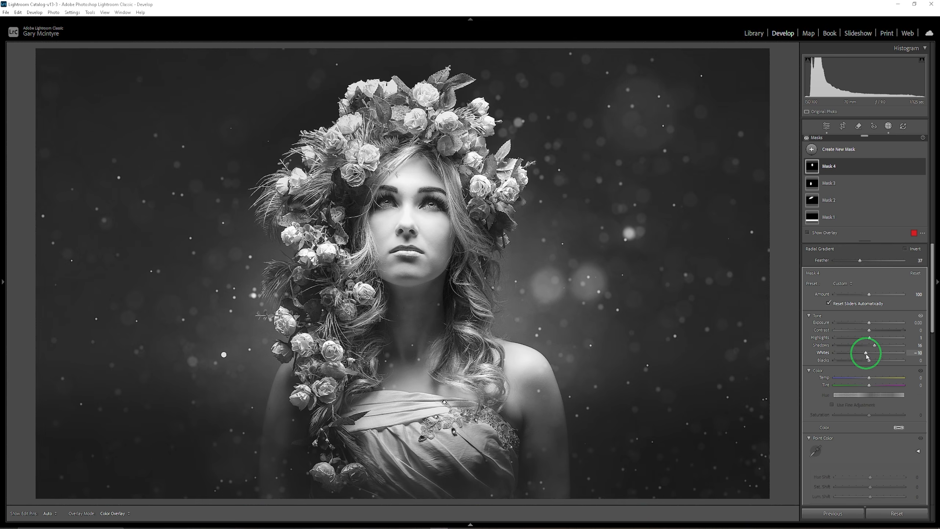
pyautogui.scroll(-3, 862, 422)
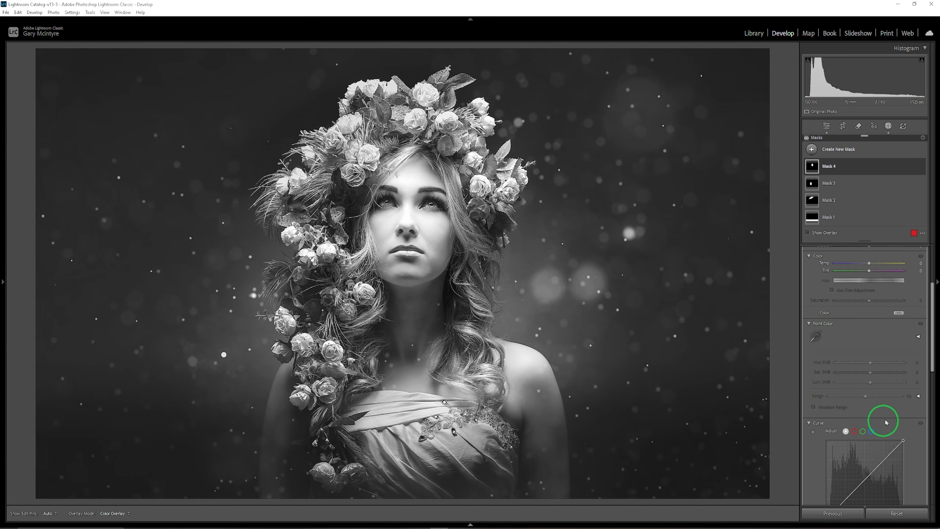
pyautogui.scroll(-4, 886, 407)
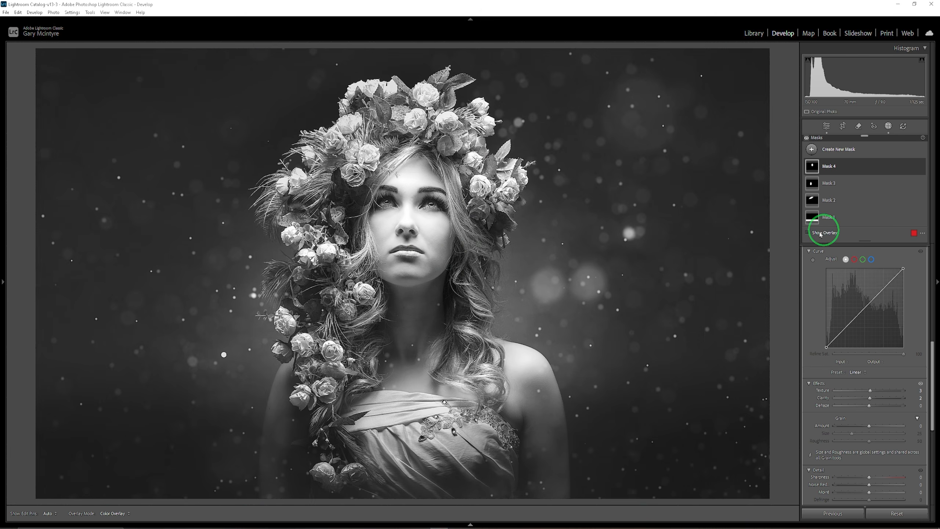
pyautogui.click(808, 233)
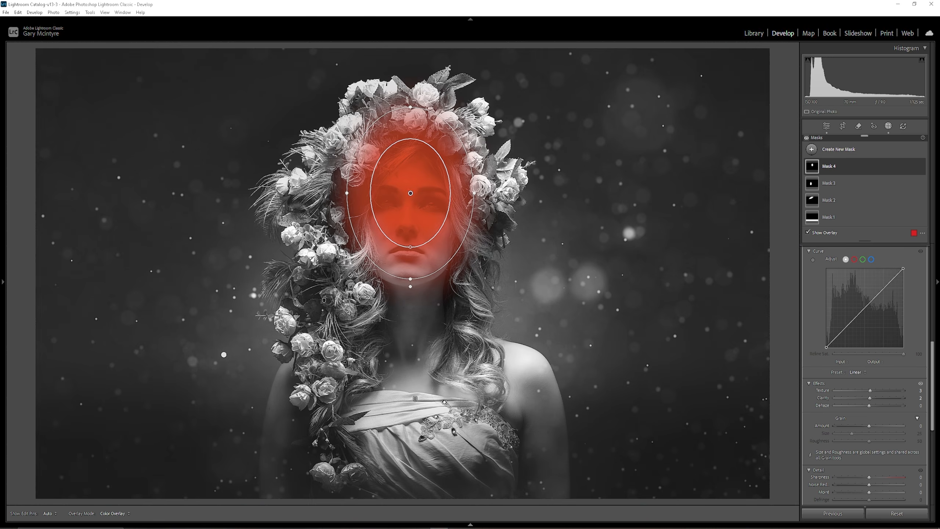
pyautogui.click(807, 233)
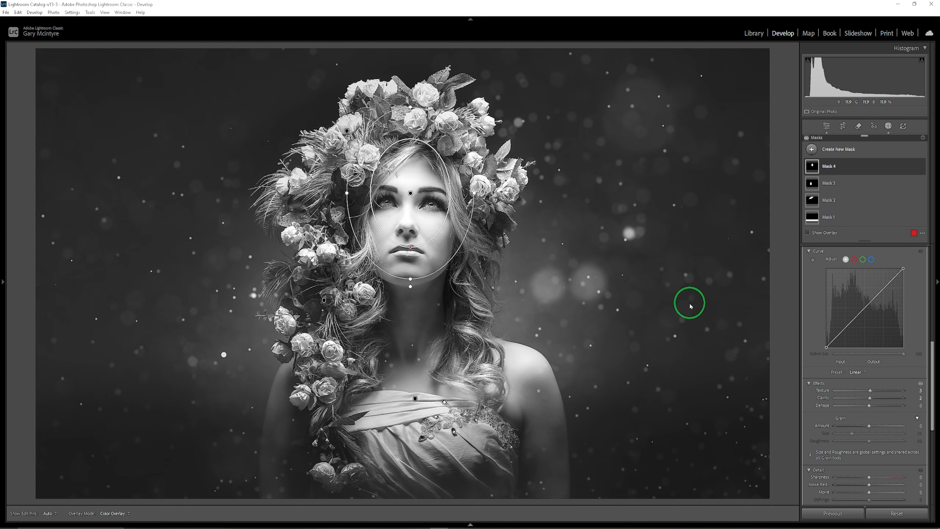
# Create a luminance range mask sampled across the whole photo, and check its coverage with the overlay.
pyautogui.click(811, 149)
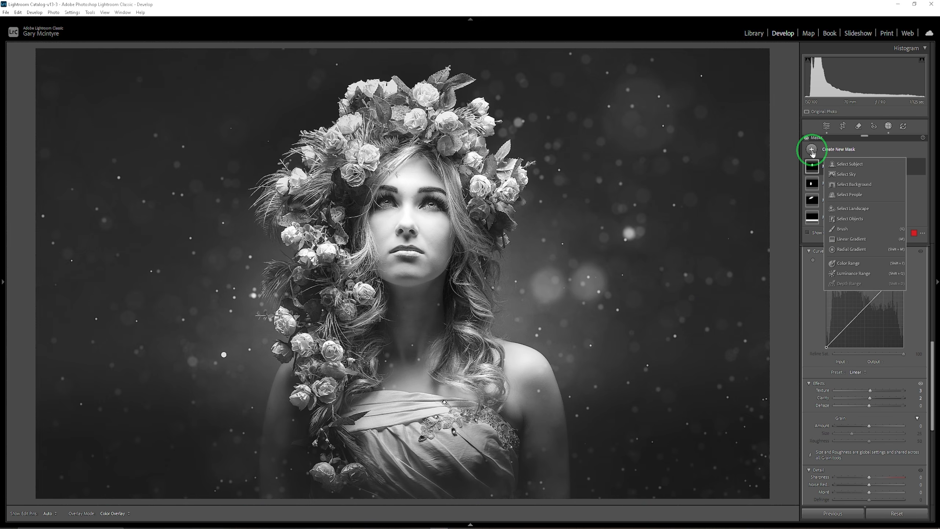
pyautogui.click(850, 274)
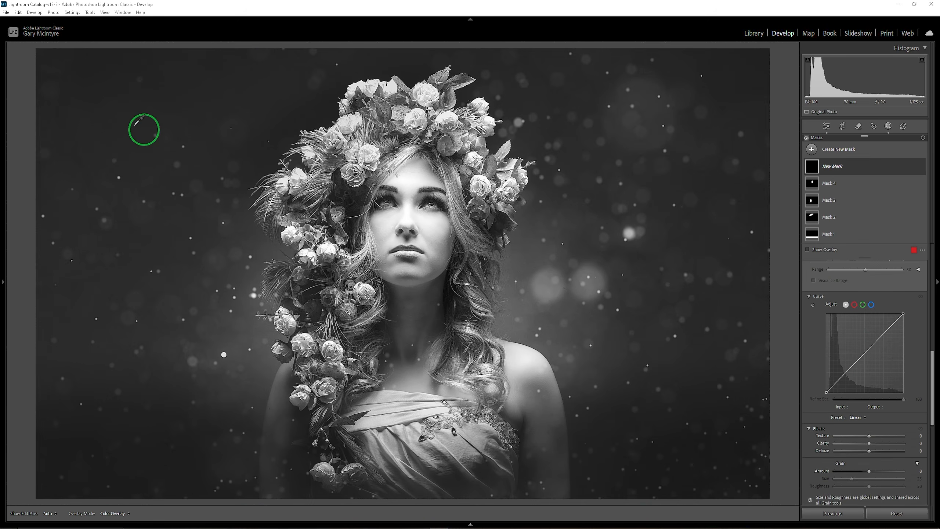
pyautogui.moveTo(136, 88); pyautogui.dragTo(670, 429)
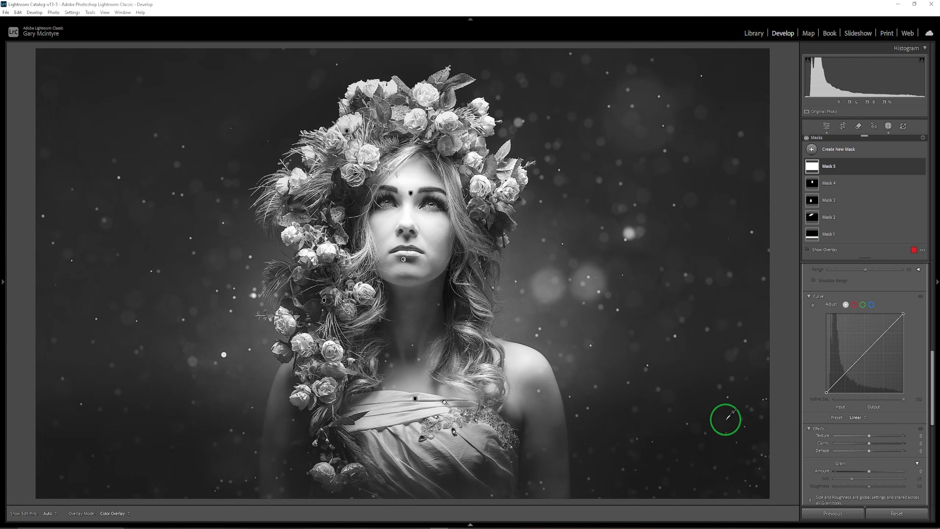
pyautogui.click(808, 250)
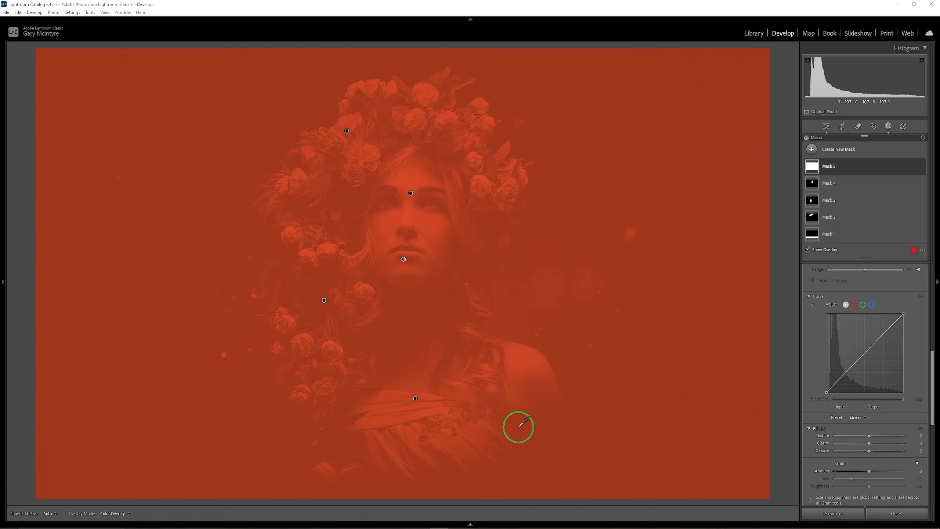
pyautogui.click(813, 170)
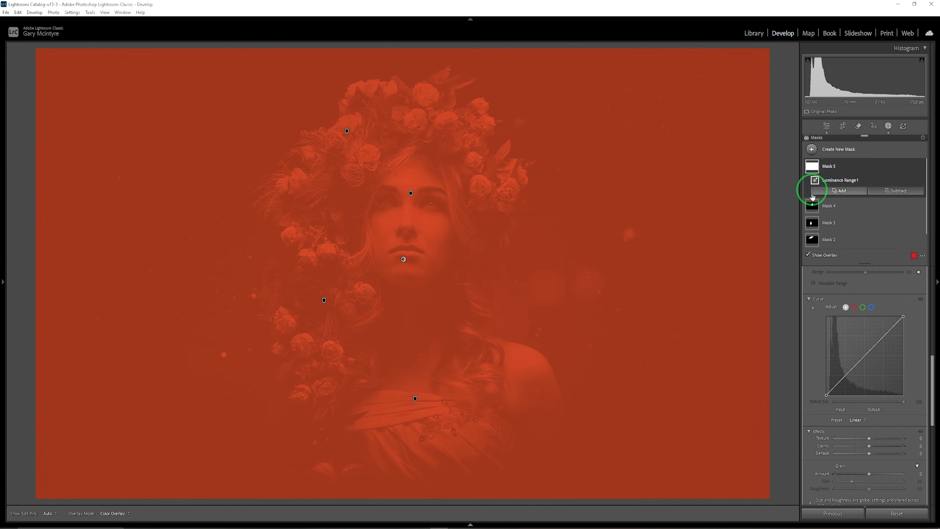
pyautogui.click(807, 254)
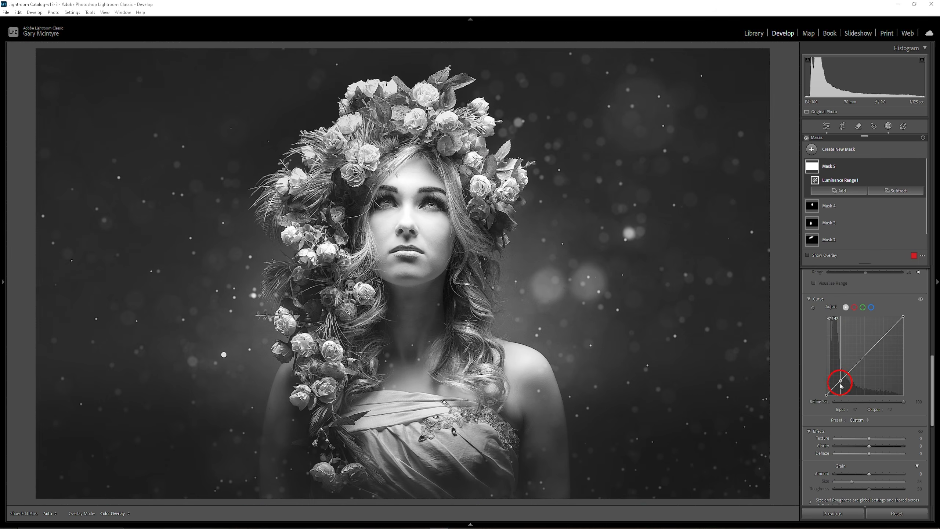
# Anchor the luminance mask's tone curve at the shadows, midtones and highlights, and lift its black point to an output of 34.
pyautogui.click(865, 355)
pyautogui.click(887, 334)
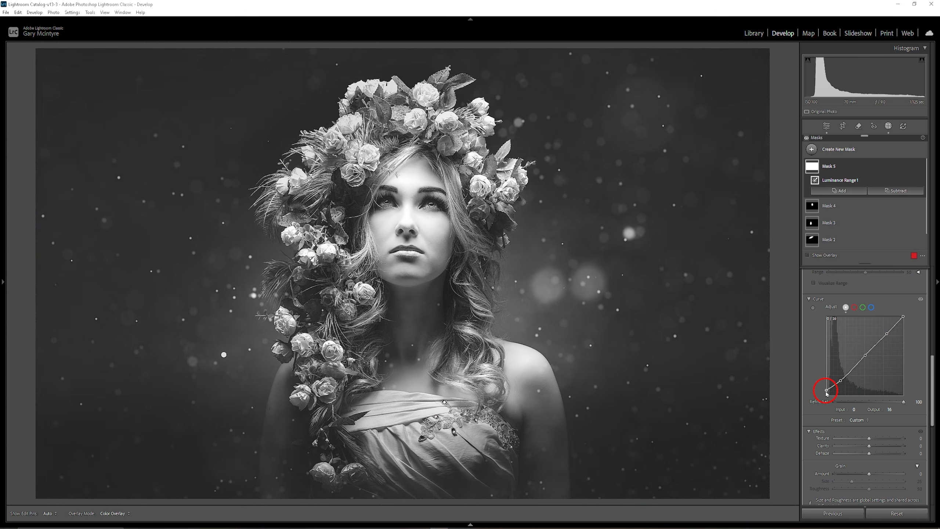
pyautogui.moveTo(826, 392); pyautogui.dragTo(826, 379)
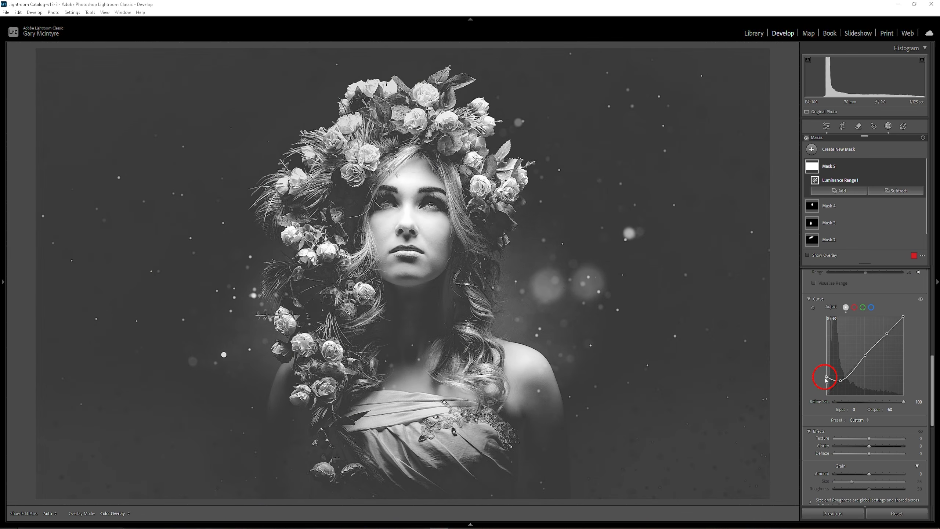
pyautogui.moveTo(825, 384); pyautogui.dragTo(826, 388)
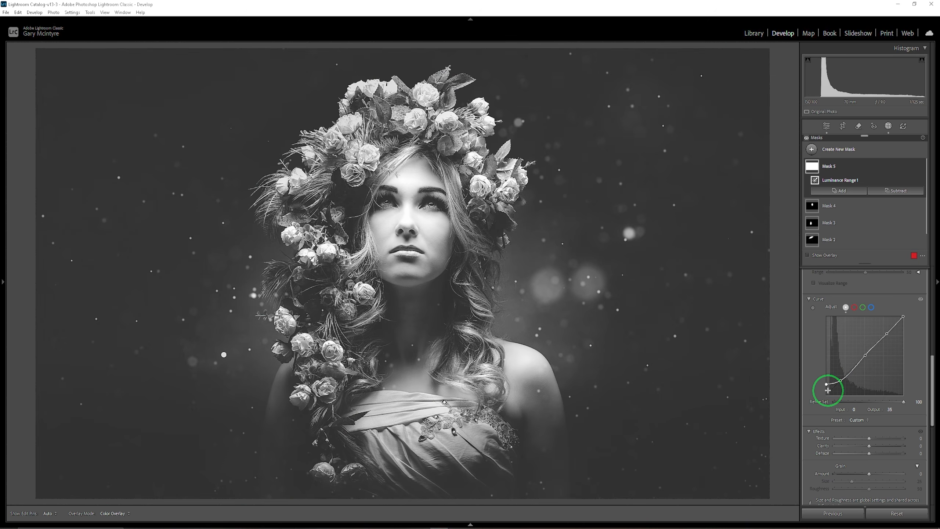
pyautogui.moveTo(827, 385); pyautogui.dragTo(828, 384)
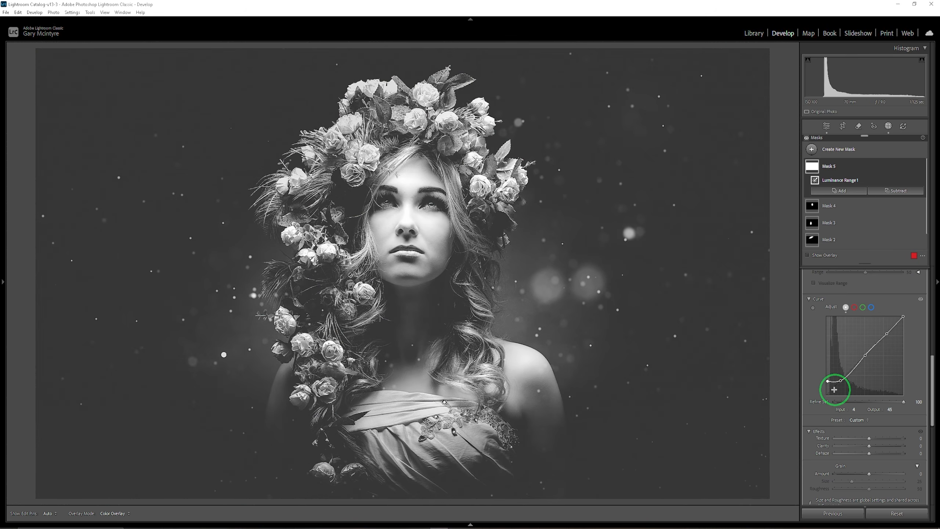
pyautogui.moveTo(828, 382); pyautogui.dragTo(829, 379)
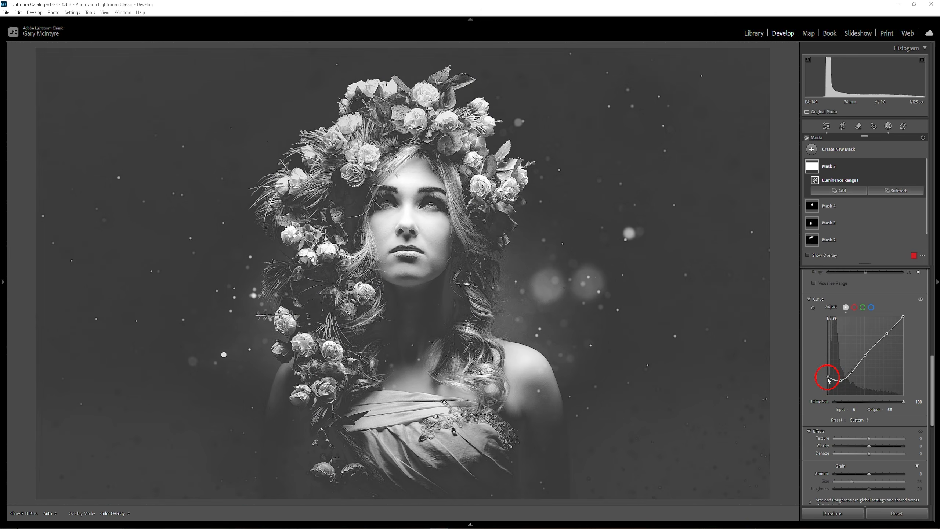
pyautogui.moveTo(828, 379); pyautogui.dragTo(827, 387)
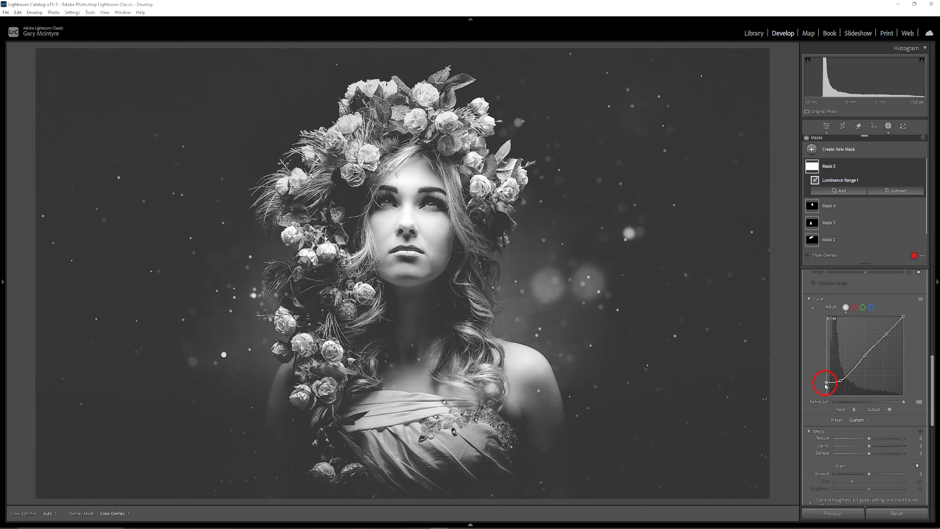
pyautogui.moveTo(827, 386); pyautogui.dragTo(826, 389)
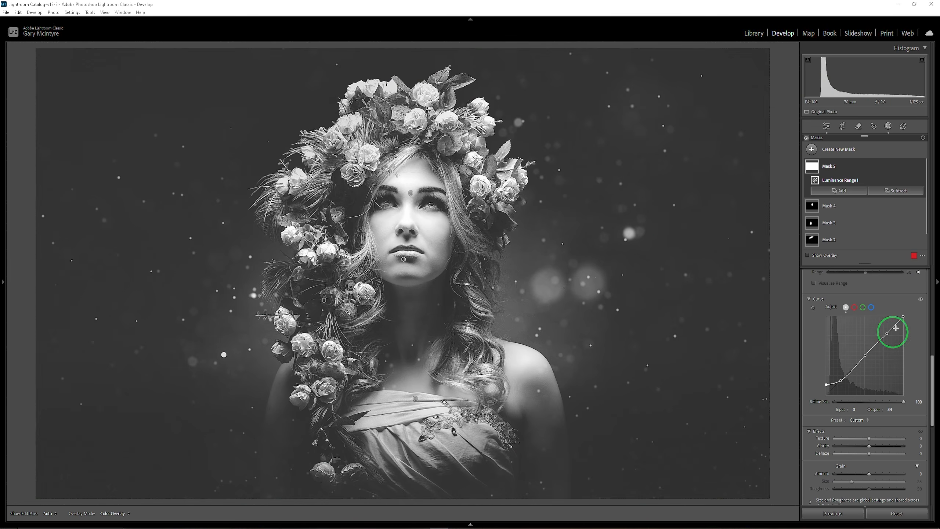
pyautogui.moveTo(817, 168)
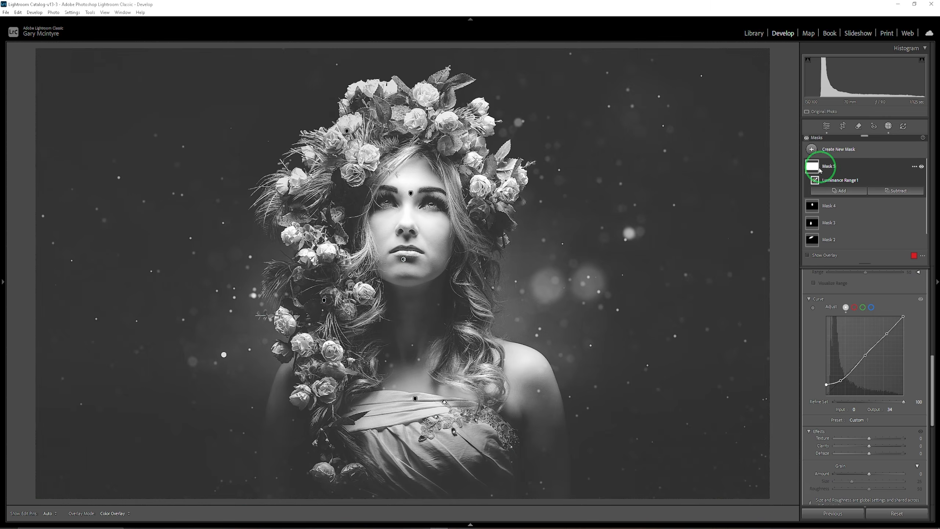